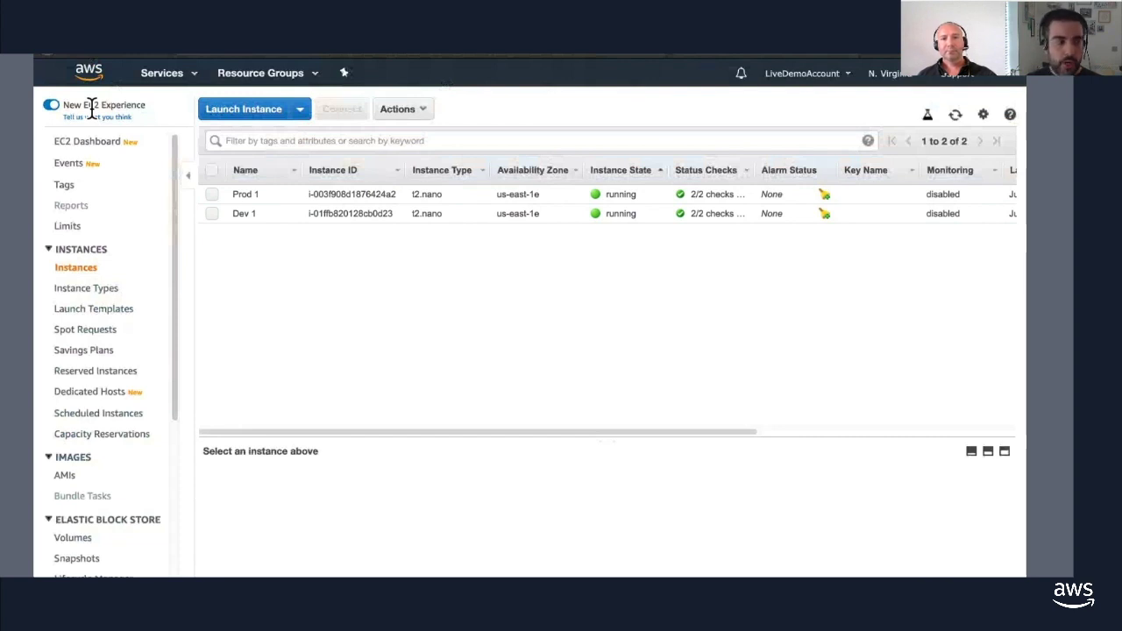
View the tags of the Dev 1 instance and highlight its Stage tag key and value.
left_click(217, 218)
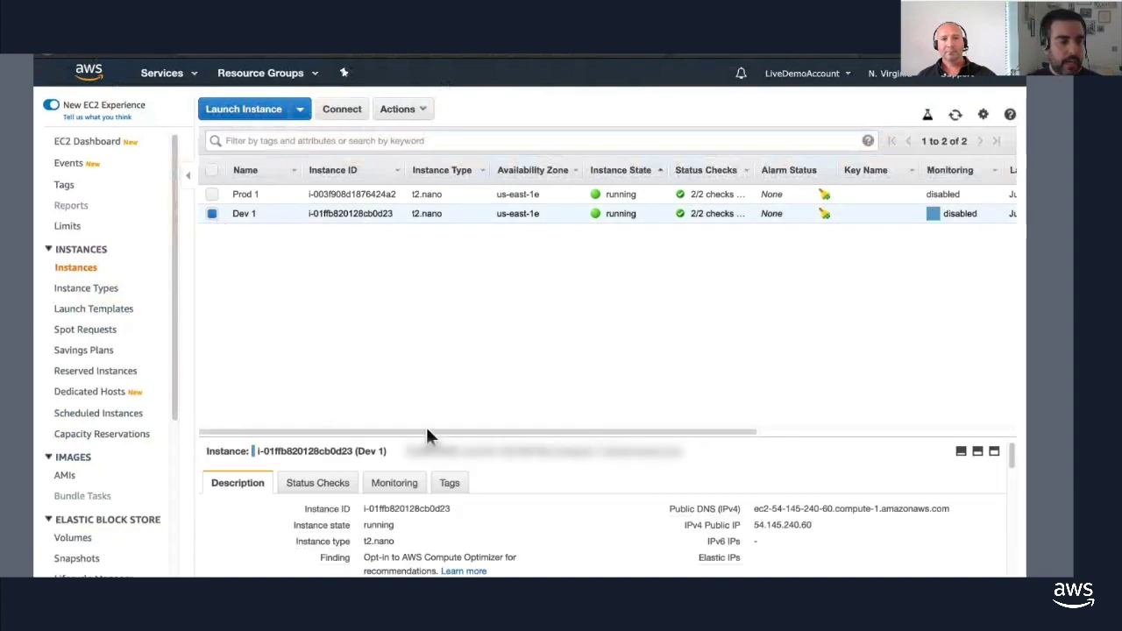
left_click(465, 386)
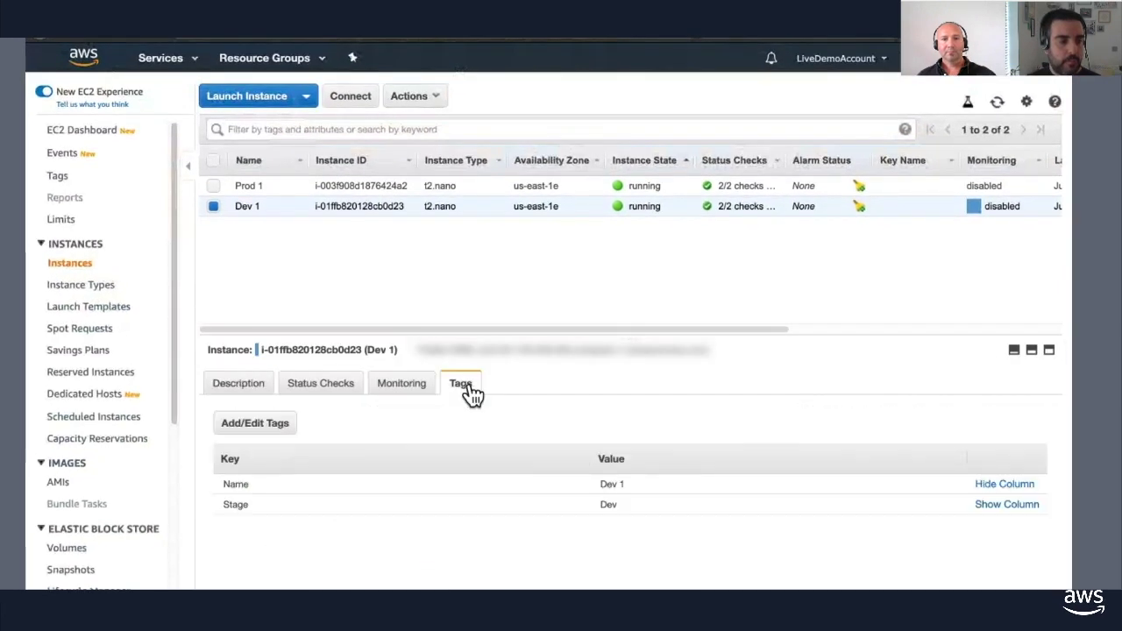
double_click(245, 514)
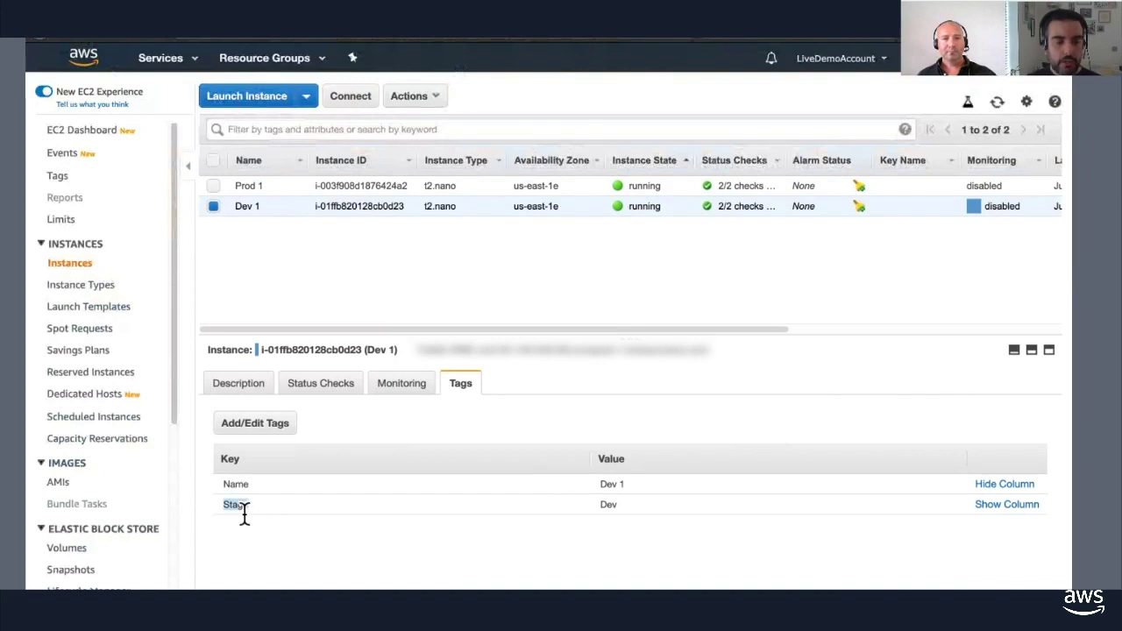
double_click(608, 513)
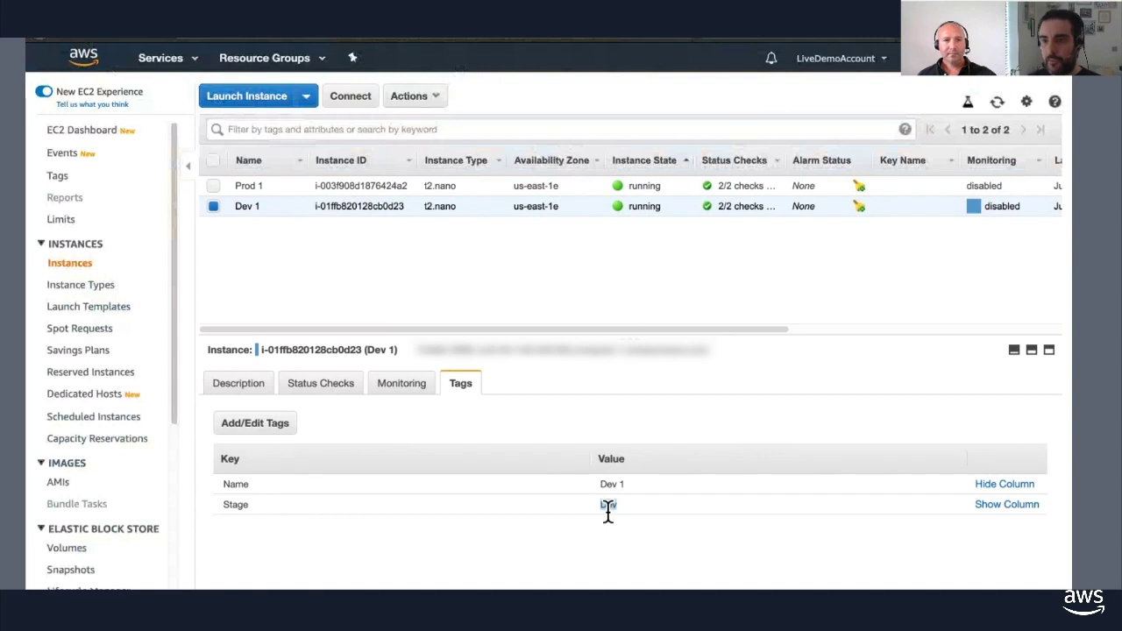
Switch the selection to the Prod 1 instance and highlight its Stage tag key and value.
left_click(218, 191)
left_click(215, 205)
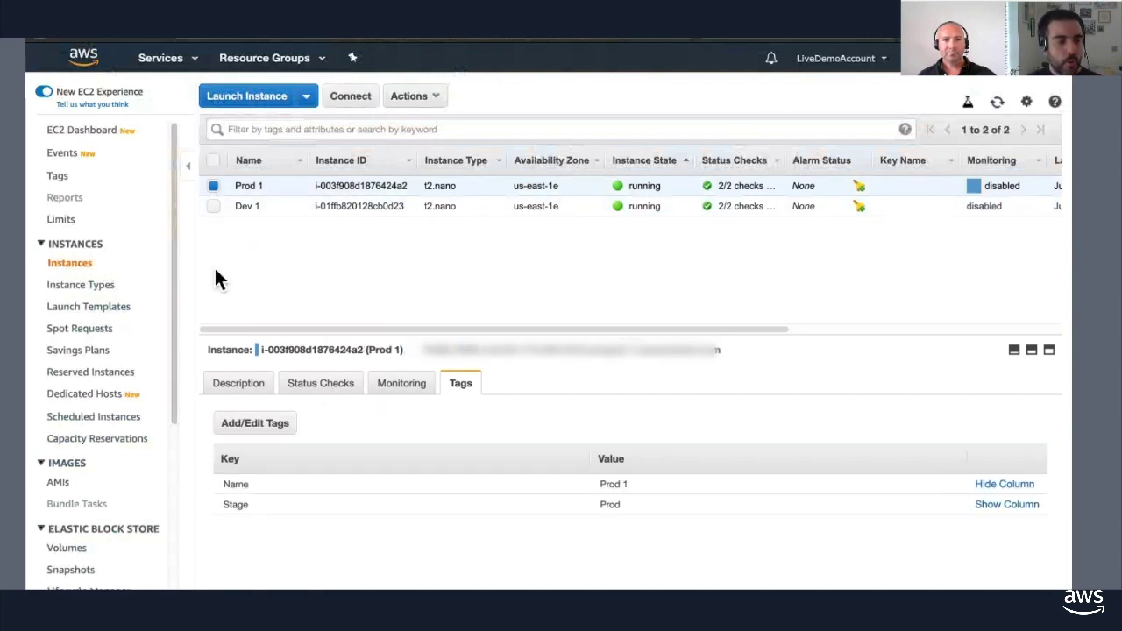
double_click(236, 504)
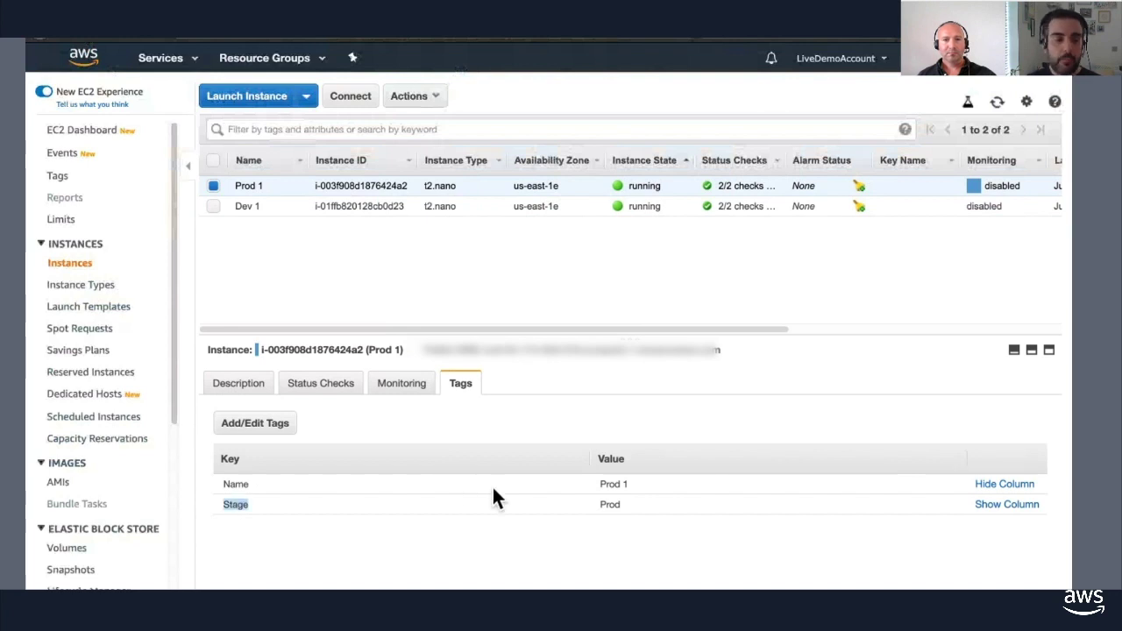
double_click(612, 504)
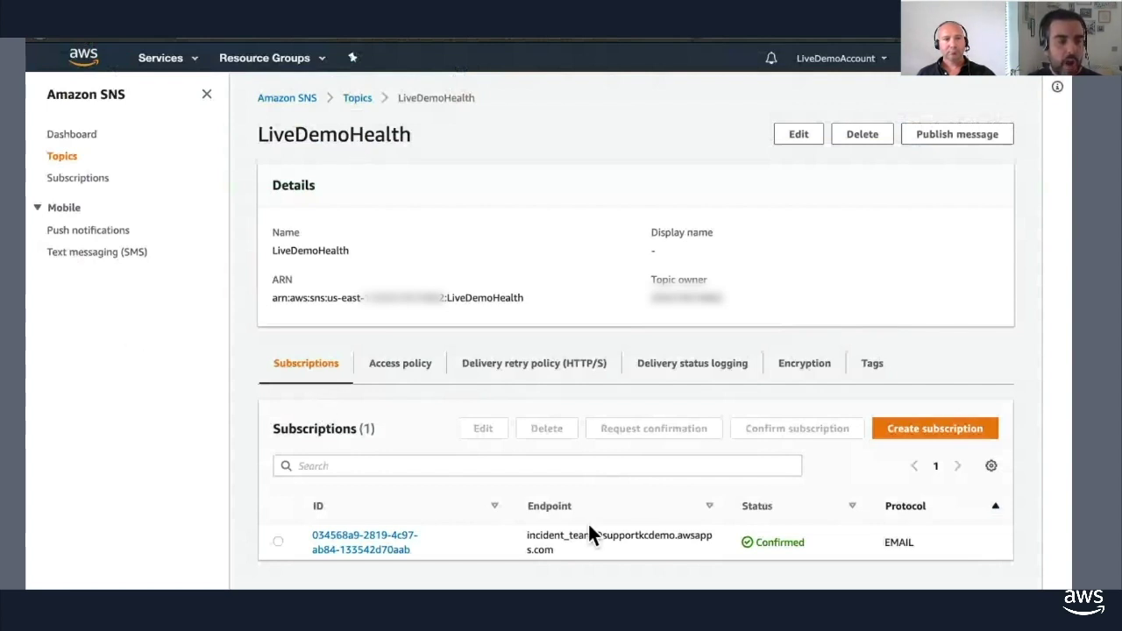
Highlight the subscription's e-mail endpoint and the topic ARN of the LiveDemoHealth SNS topic.
left_click_drag(560, 551, 527, 538)
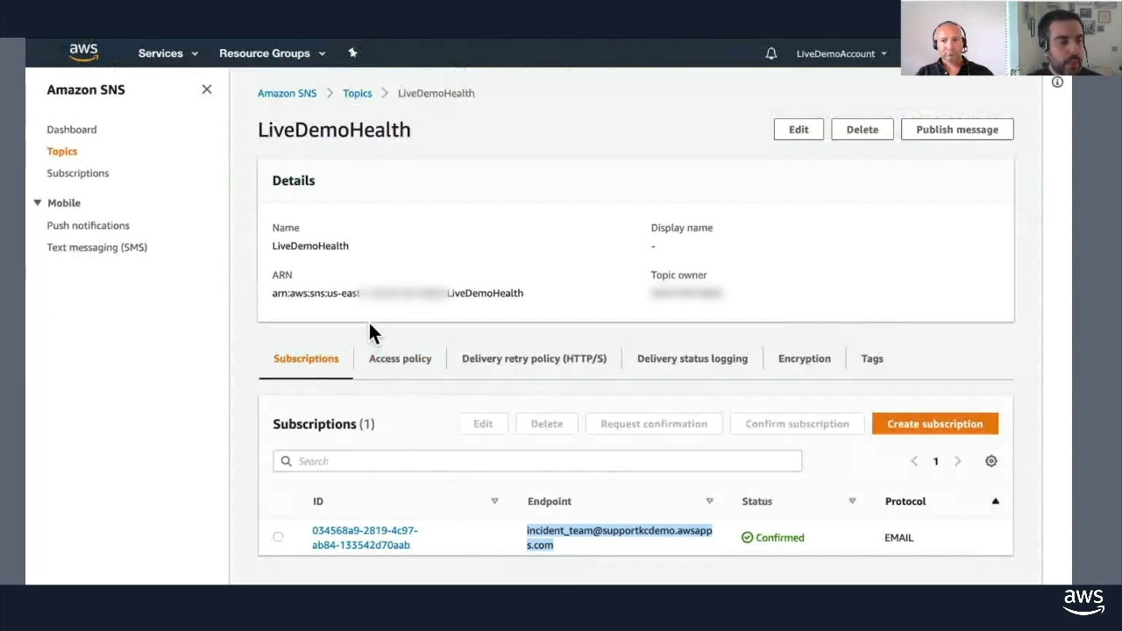
left_click_drag(273, 293, 519, 294)
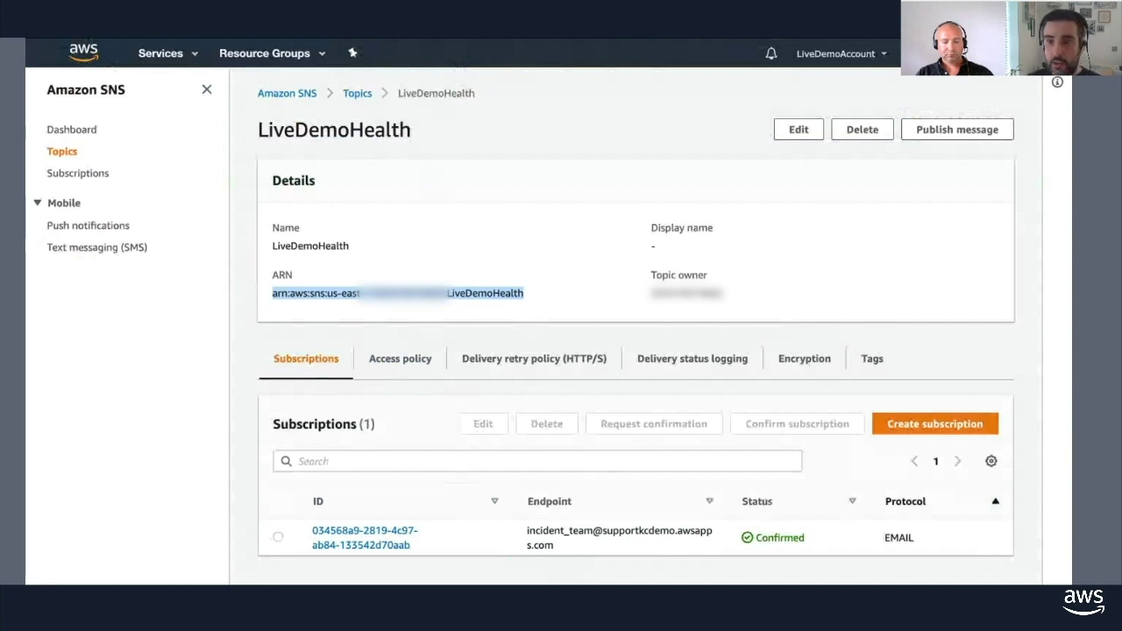
Switch to the AWSHealthDemo Lambda function and inspect its SNS_ARN and EC2_PROD_STAGE_TAG_VALUE environment variables.
key("ctrl+Tab")
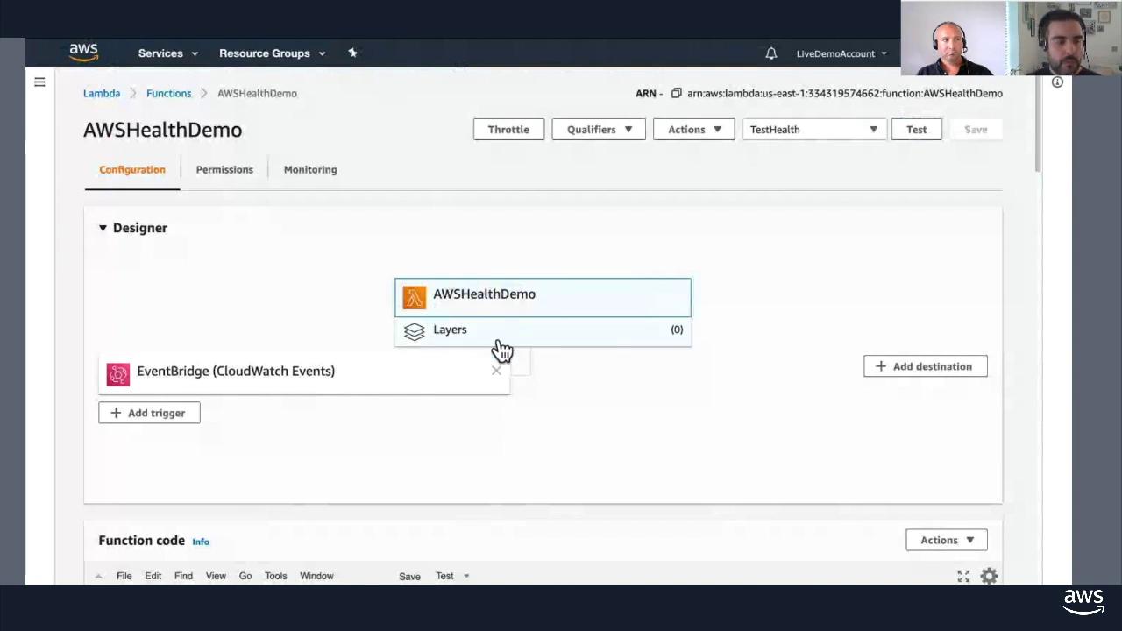
scroll(613, 403, "down", 5)
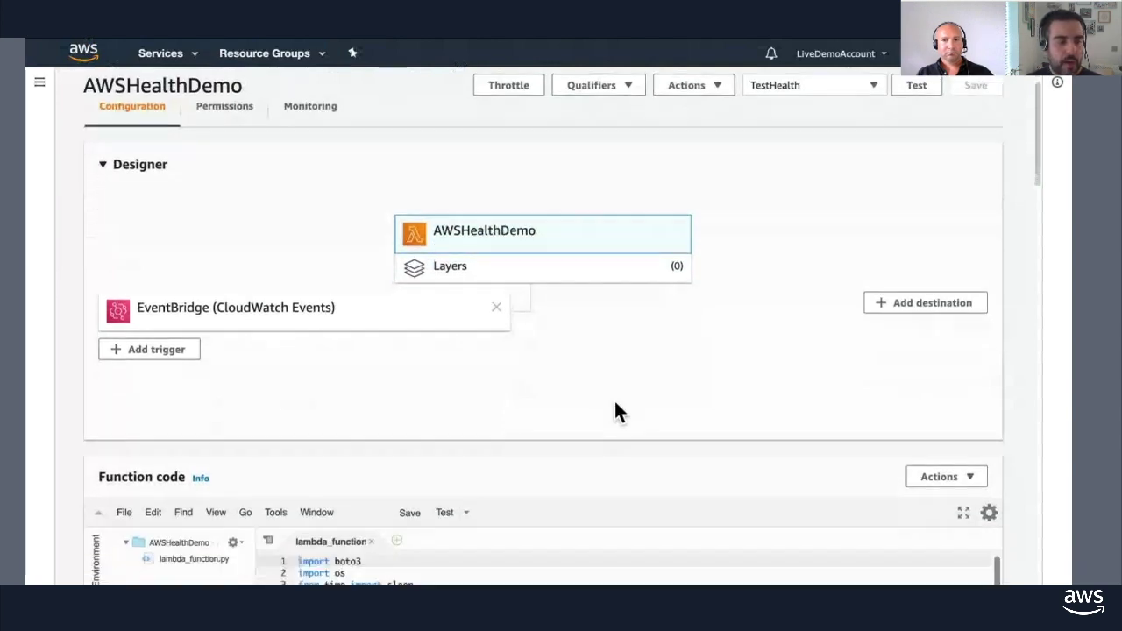
scroll(617, 396, "down", 10)
scroll(1000, 311, "down", 5)
scroll(1022, 340, "down", 3)
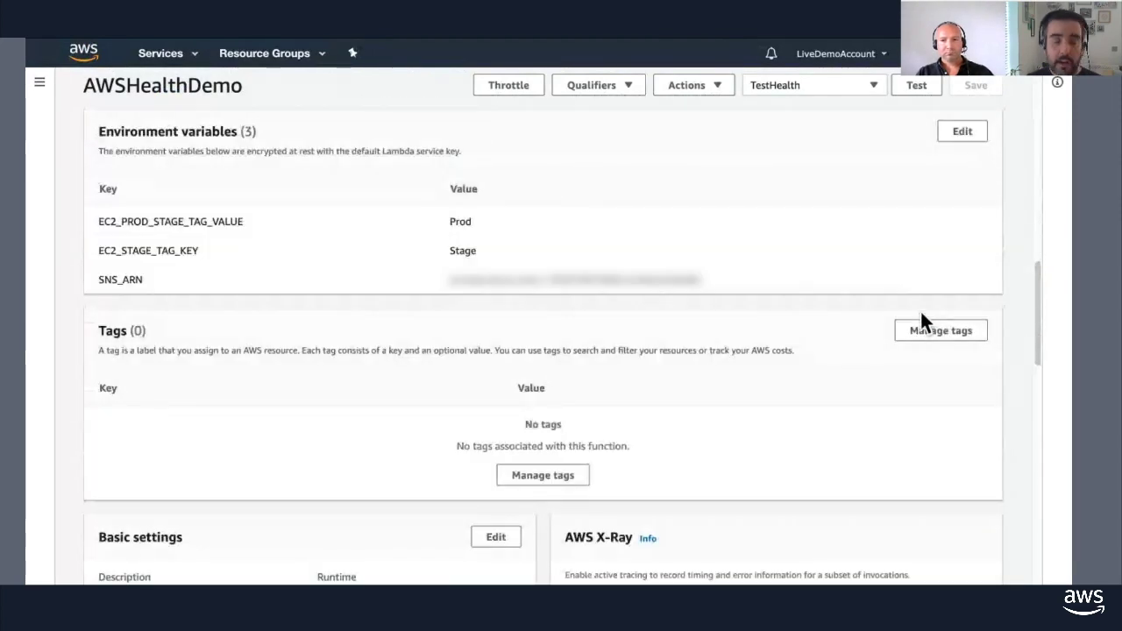
left_click_drag(766, 298, 455, 299)
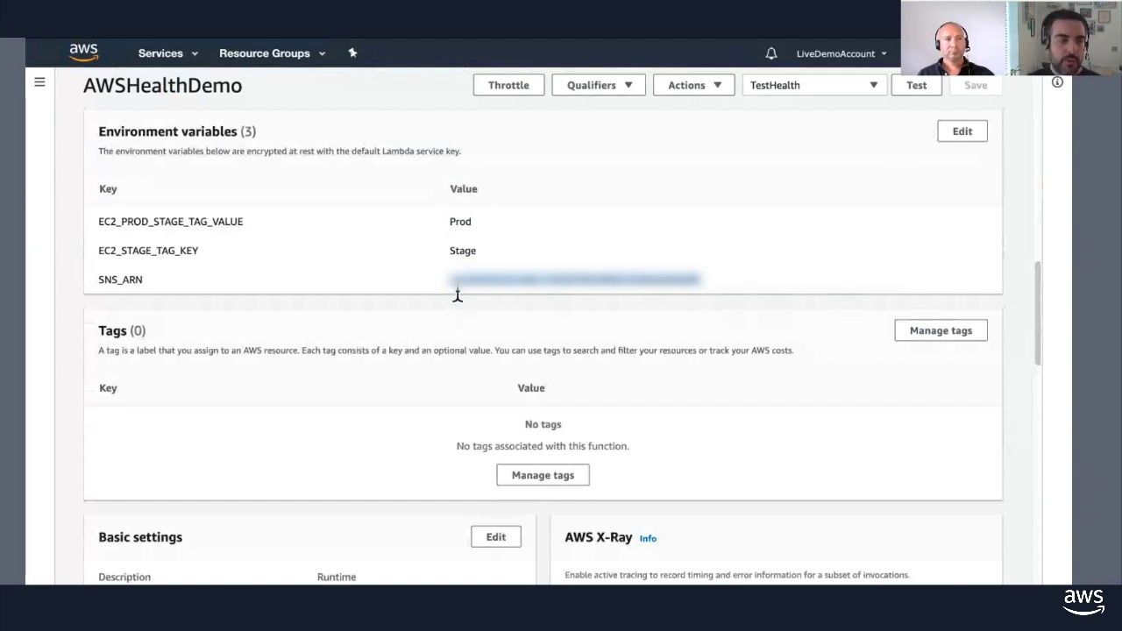
double_click(466, 225)
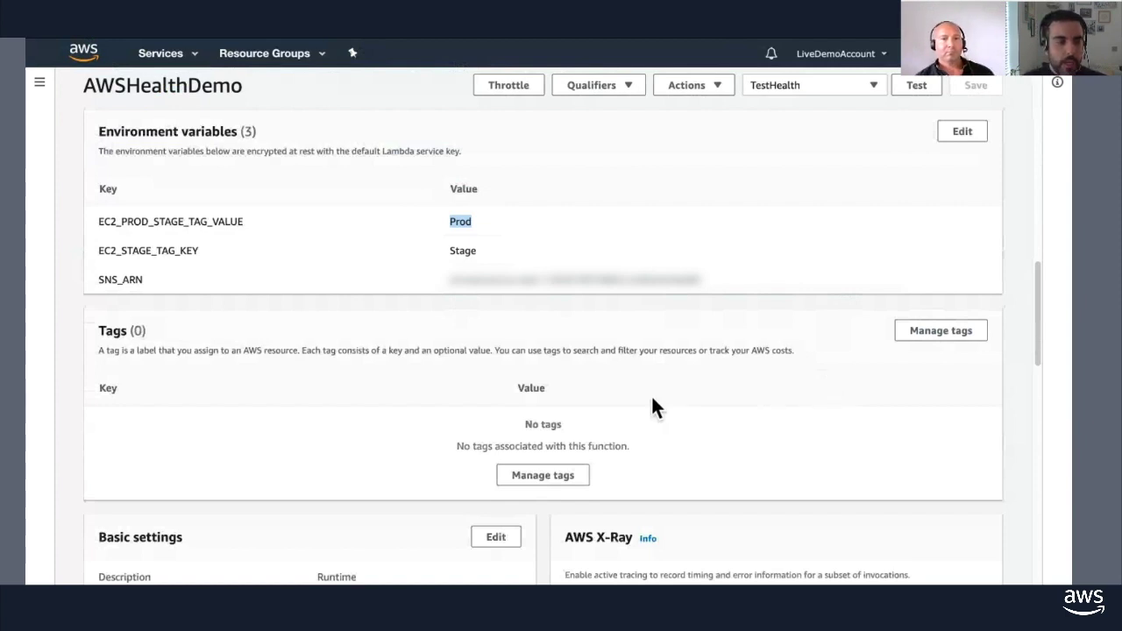
Review the function's permissions for Amazon SNS by resource, highlighting the Publish action and the LiveDemoHealth topic.
left_click_drag(1040, 289, 1040, 93)
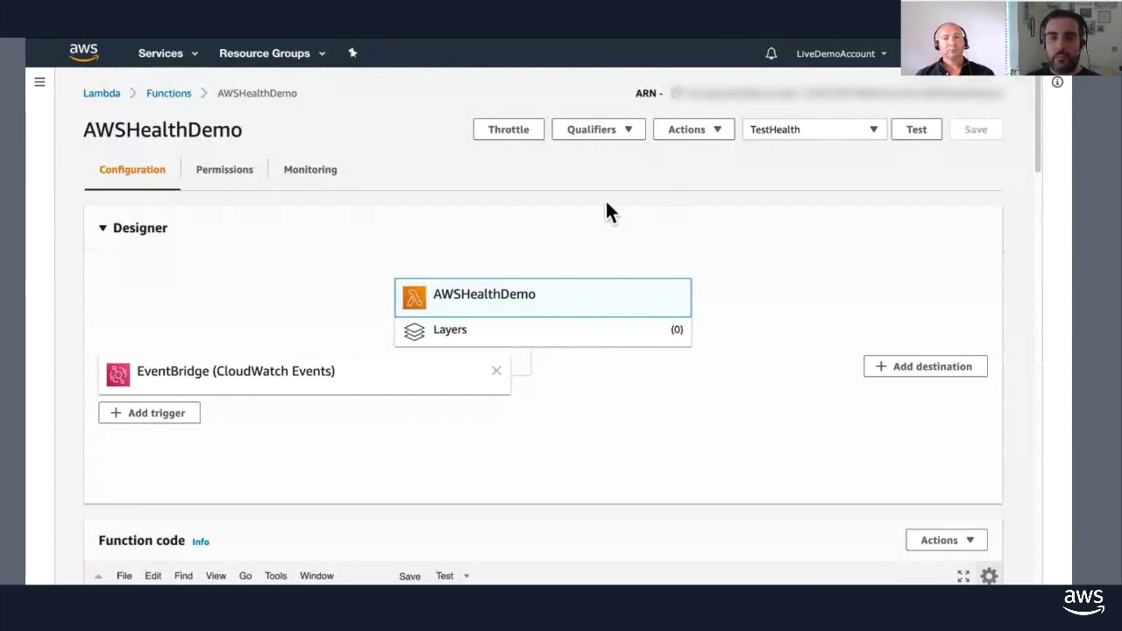
left_click(250, 181)
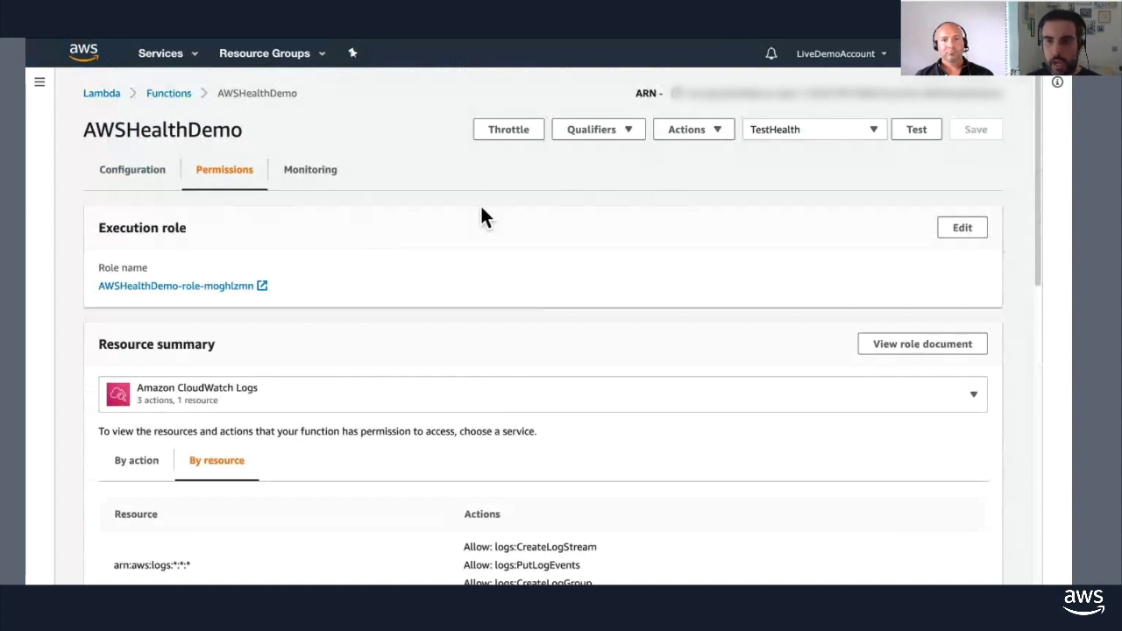
left_click(385, 402)
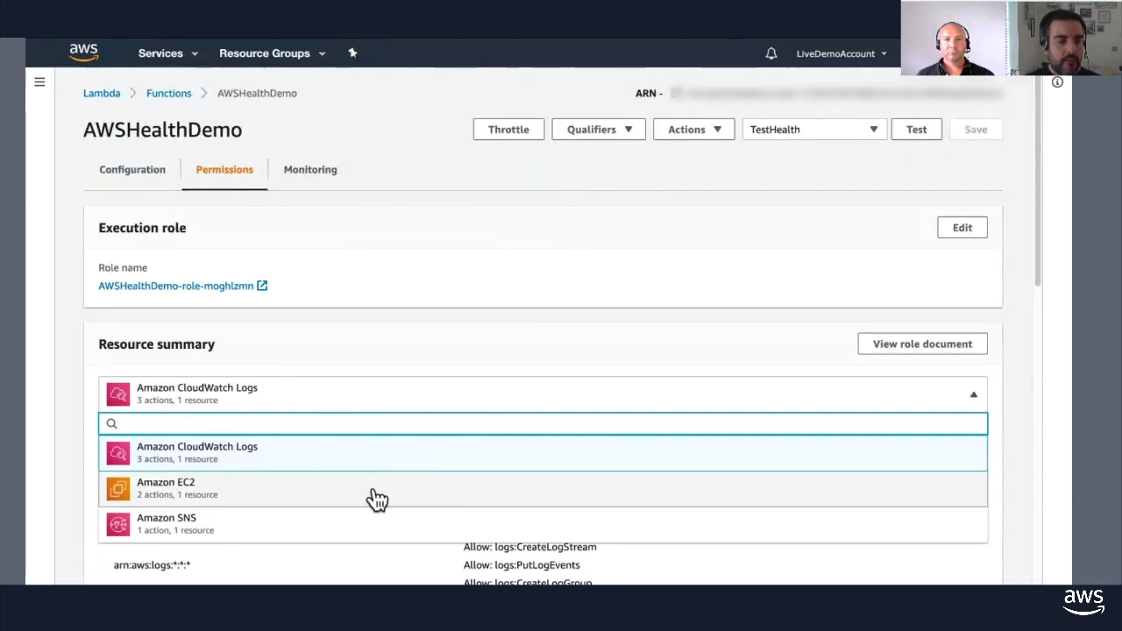
left_click(328, 530)
scroll(342, 498, "down", 3)
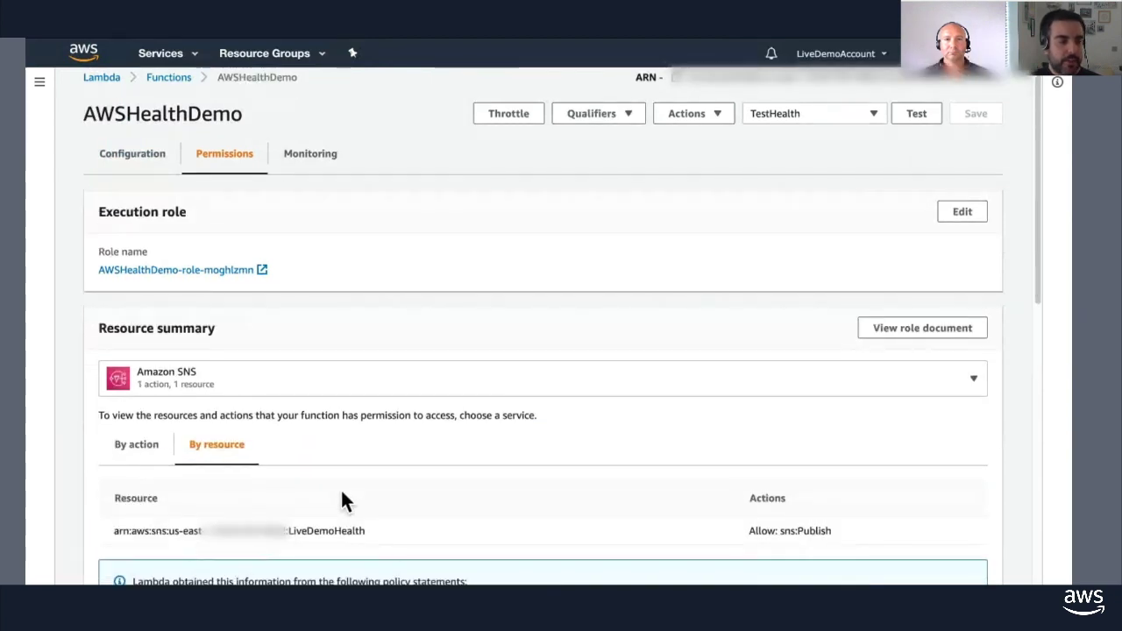
double_click(816, 434)
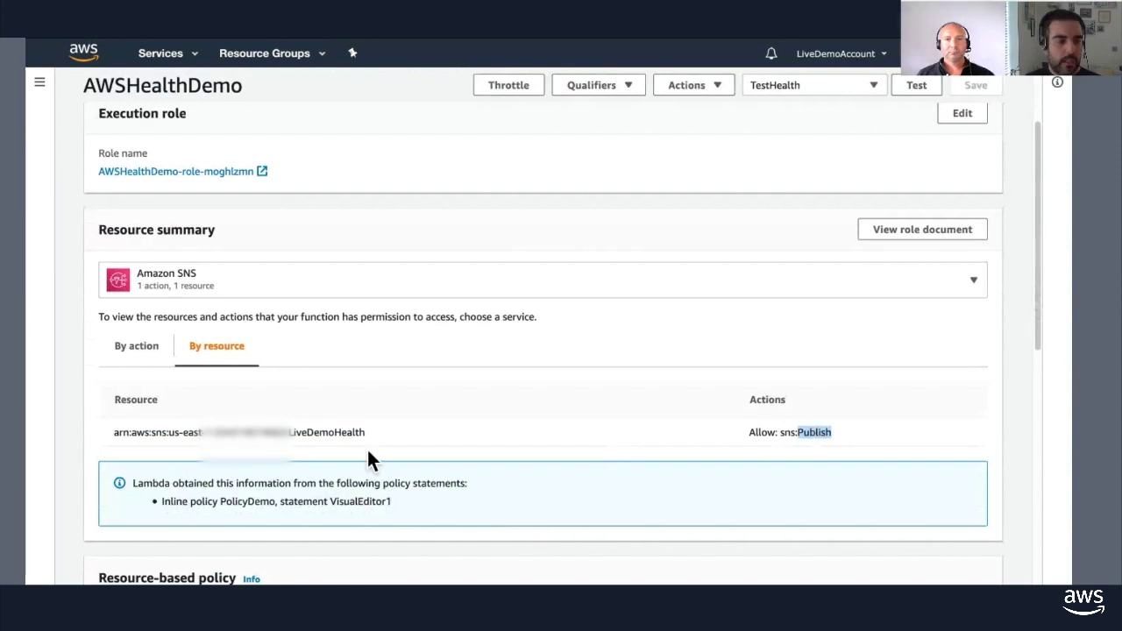
double_click(322, 434)
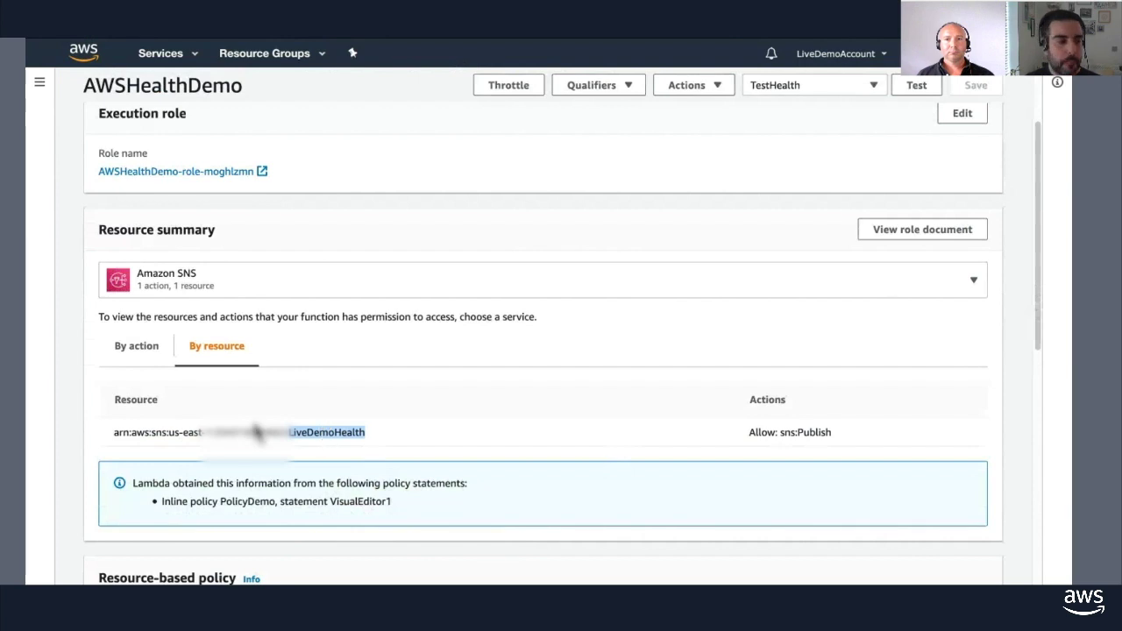
Show the function's Amazon EC2 permissions and highlight the DescribeInstances and StopInstances actions.
left_click(279, 287)
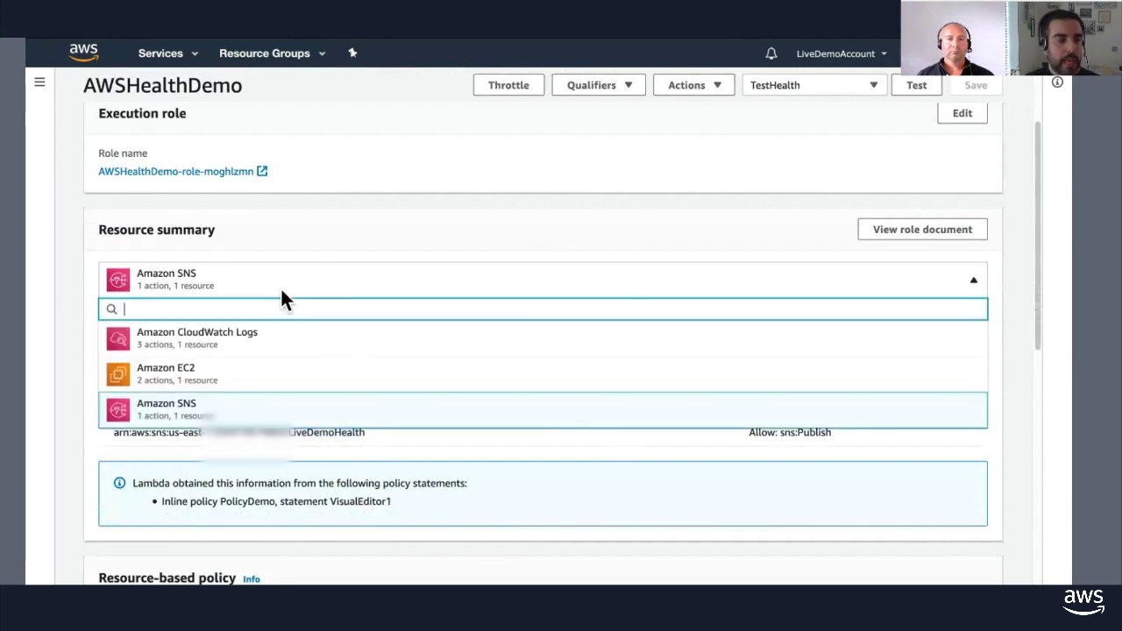
left_click(226, 386)
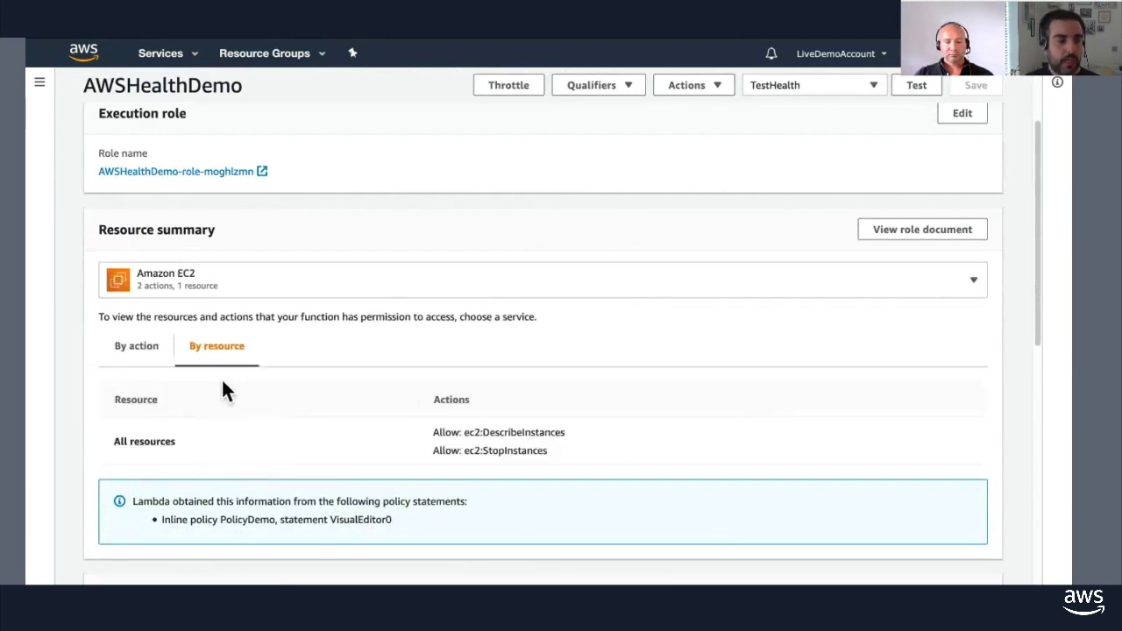
double_click(520, 434)
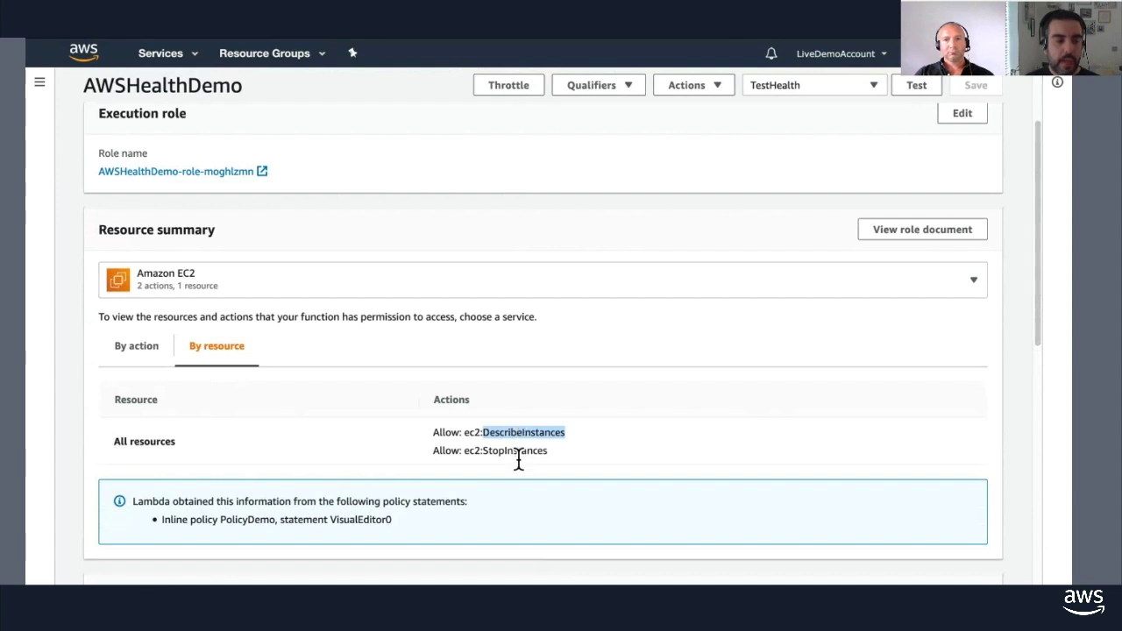
double_click(519, 454)
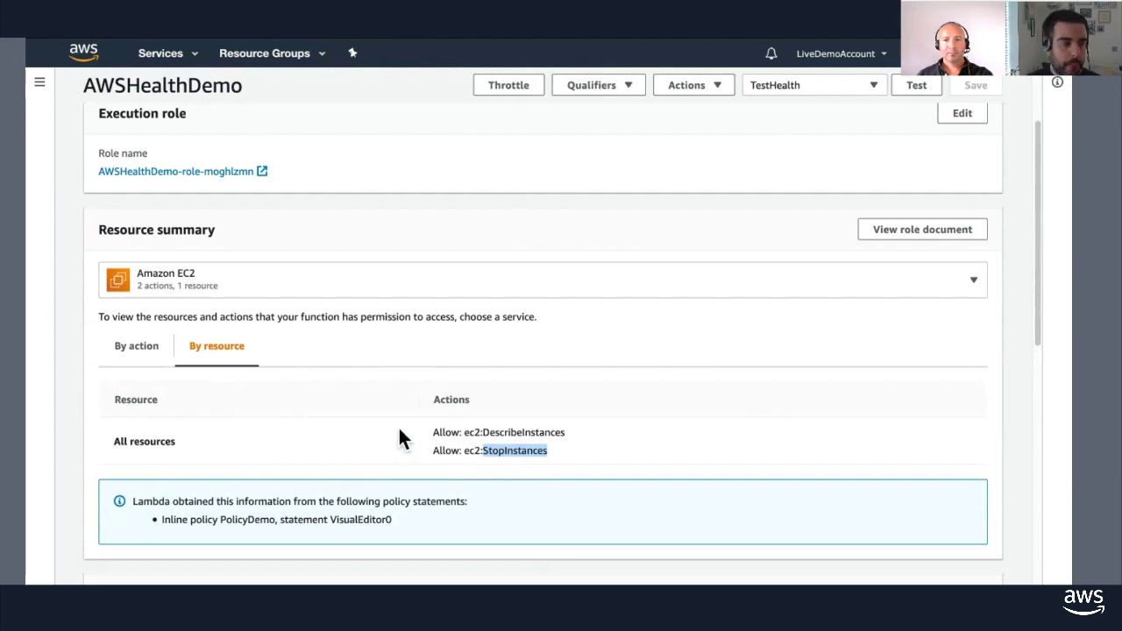
Return to the function's configuration, expand its code editor to full screen and enlarge the code pane above the execution results.
scroll(398, 426, "up", 2)
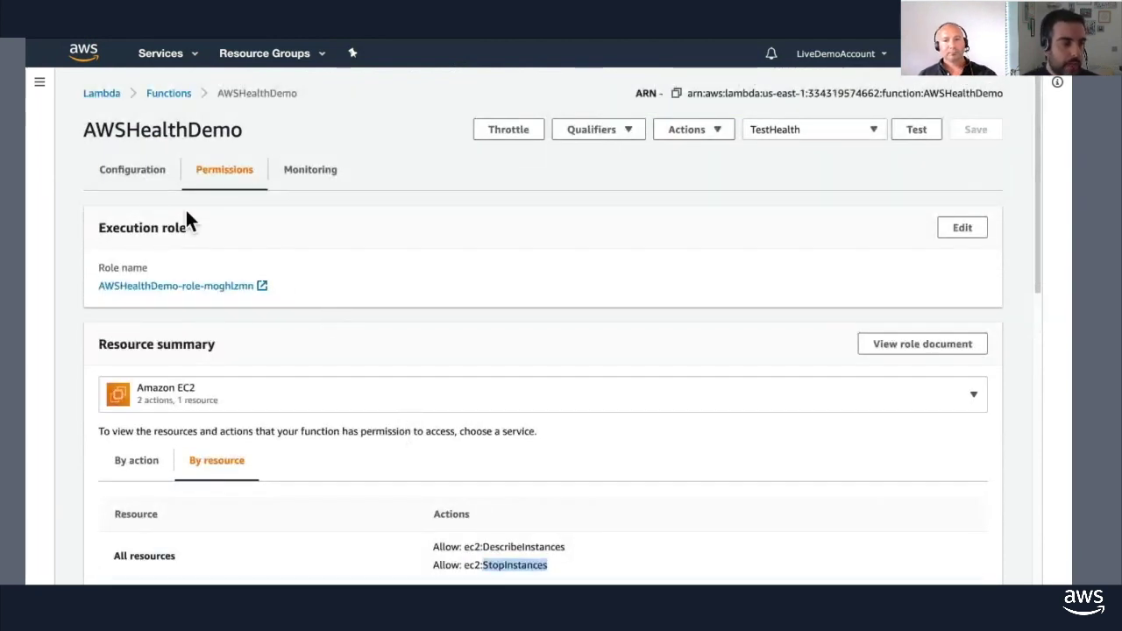
left_click(145, 195)
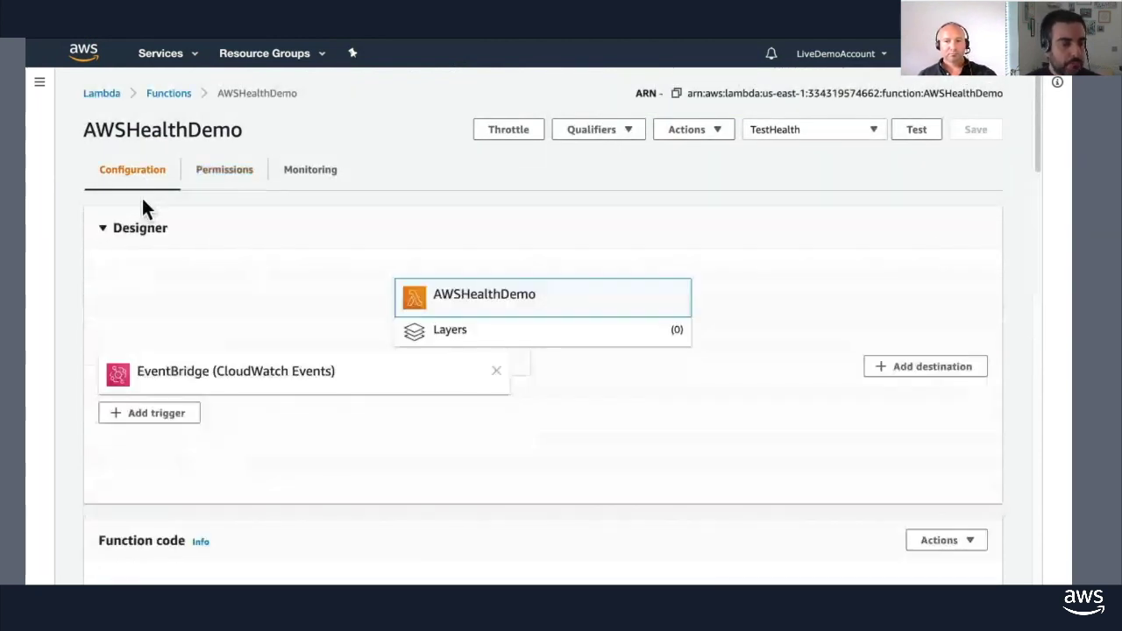
scroll(276, 274, "down", 3)
scroll(272, 279, "down", 2)
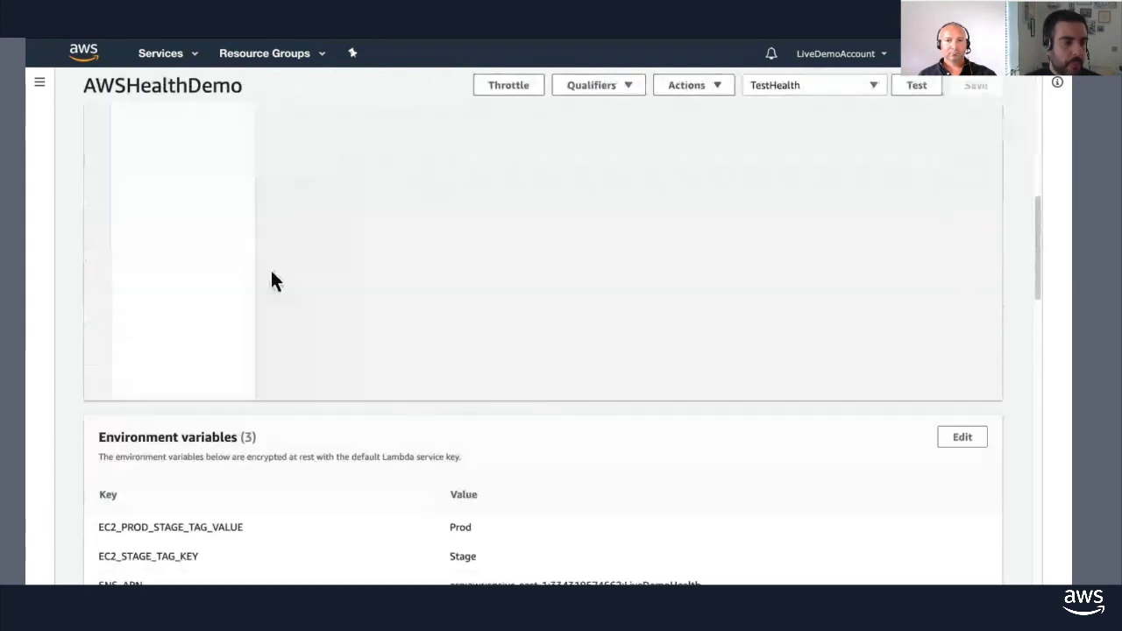
scroll(273, 265, "up", 1)
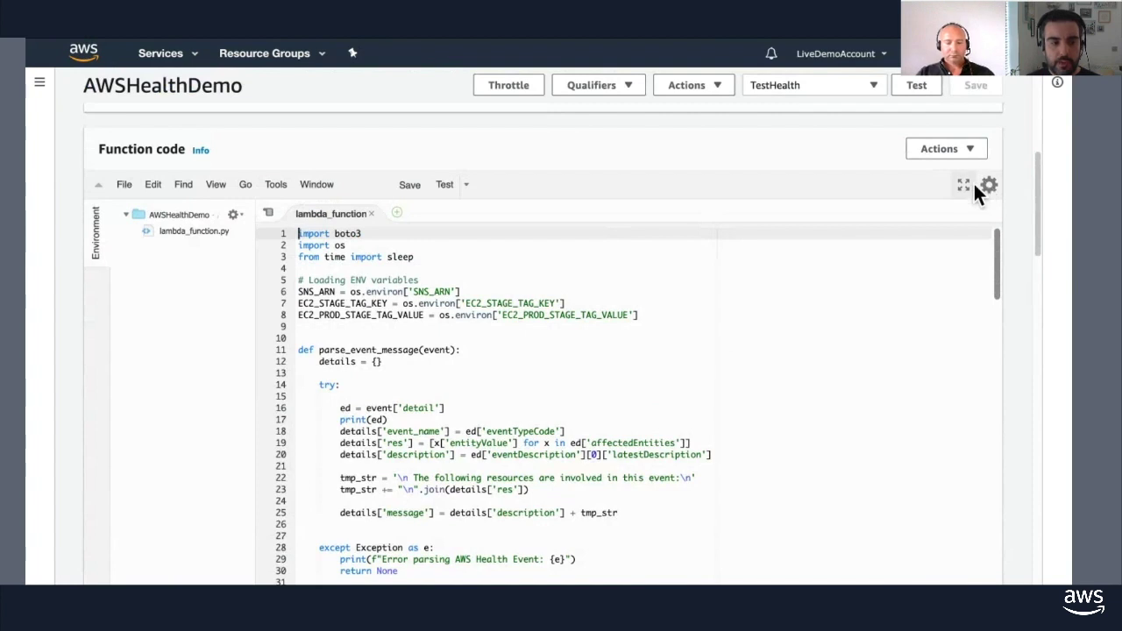
left_click(965, 186)
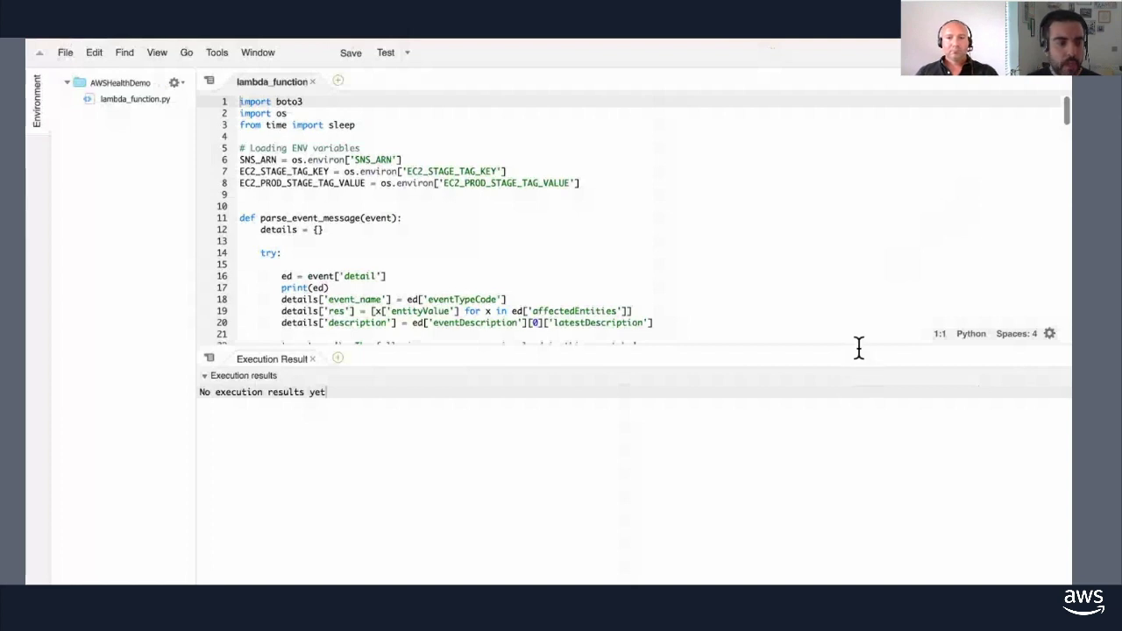
left_click_drag(866, 369, 873, 465)
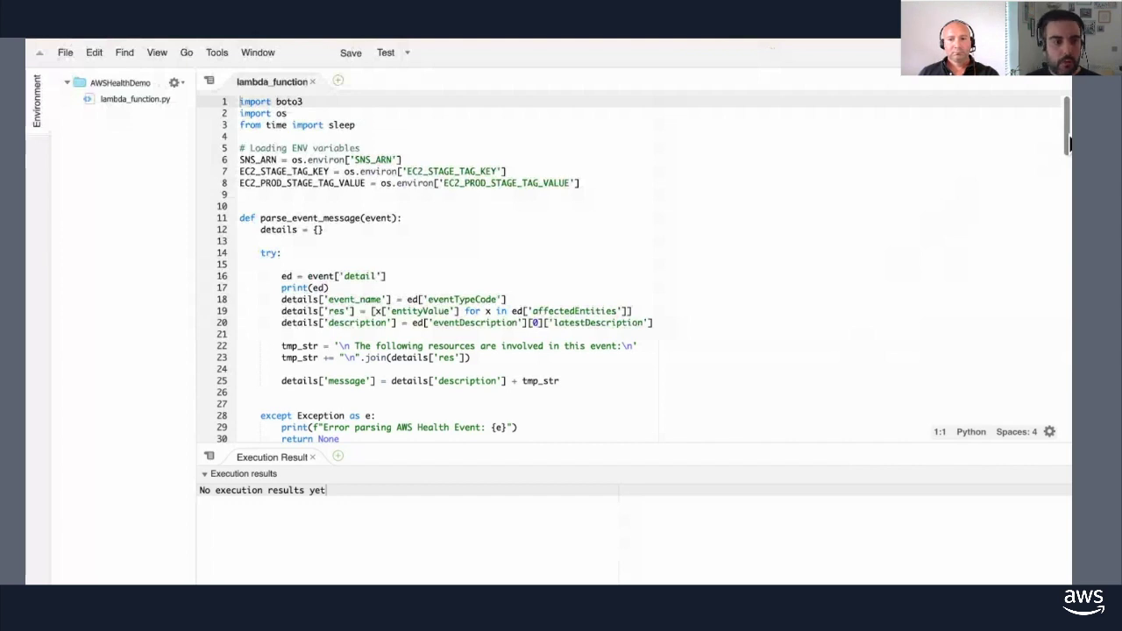
Examine lambda_handler at the end of the code, highlighting its parse_event_message, publish_sns_notification and action_instances calls.
left_click_drag(1068, 142, 1068, 431)
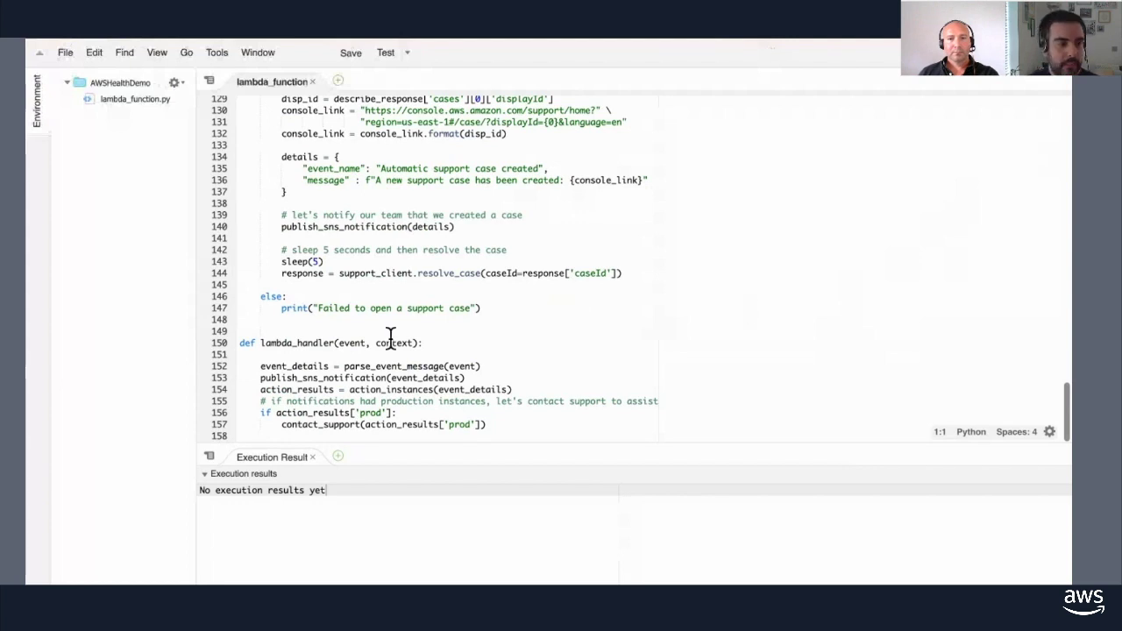
double_click(301, 343)
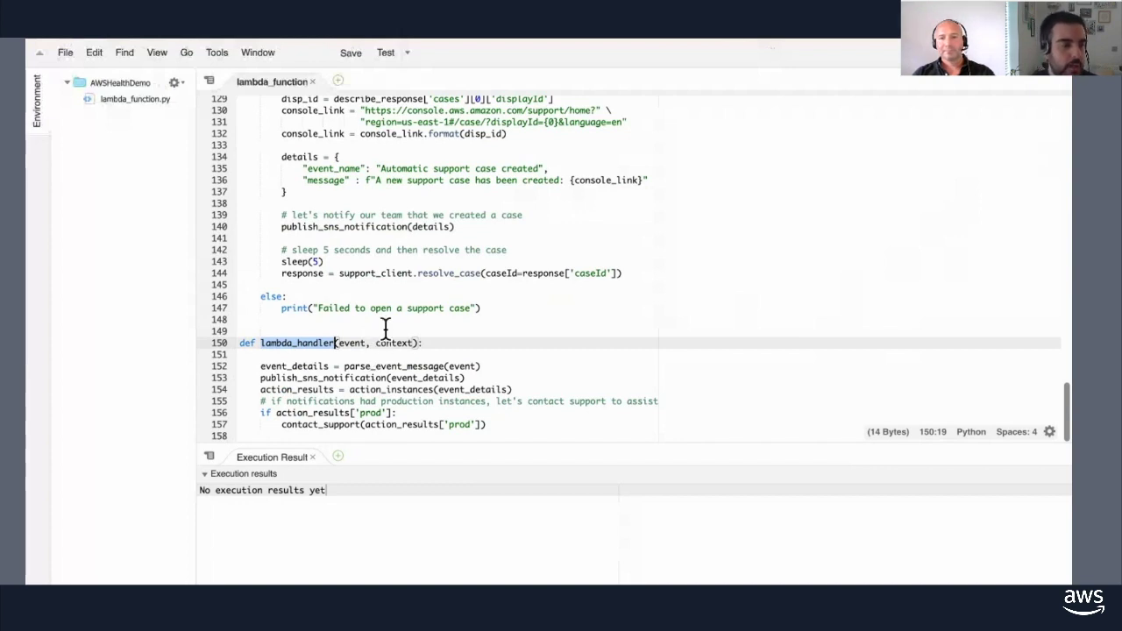
double_click(360, 366)
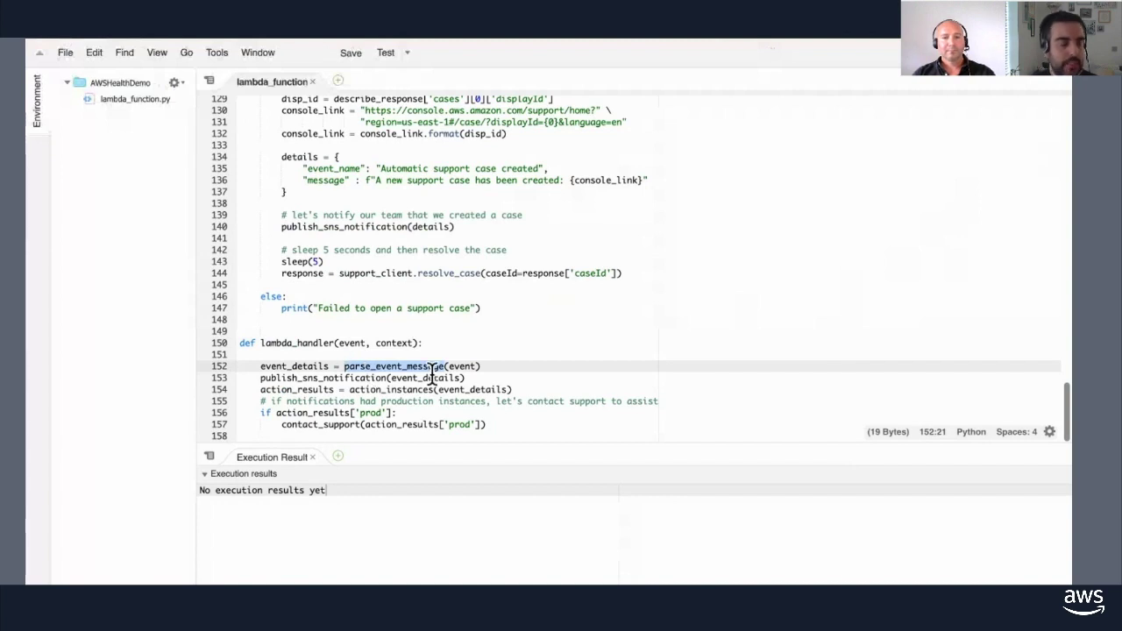
double_click(364, 382)
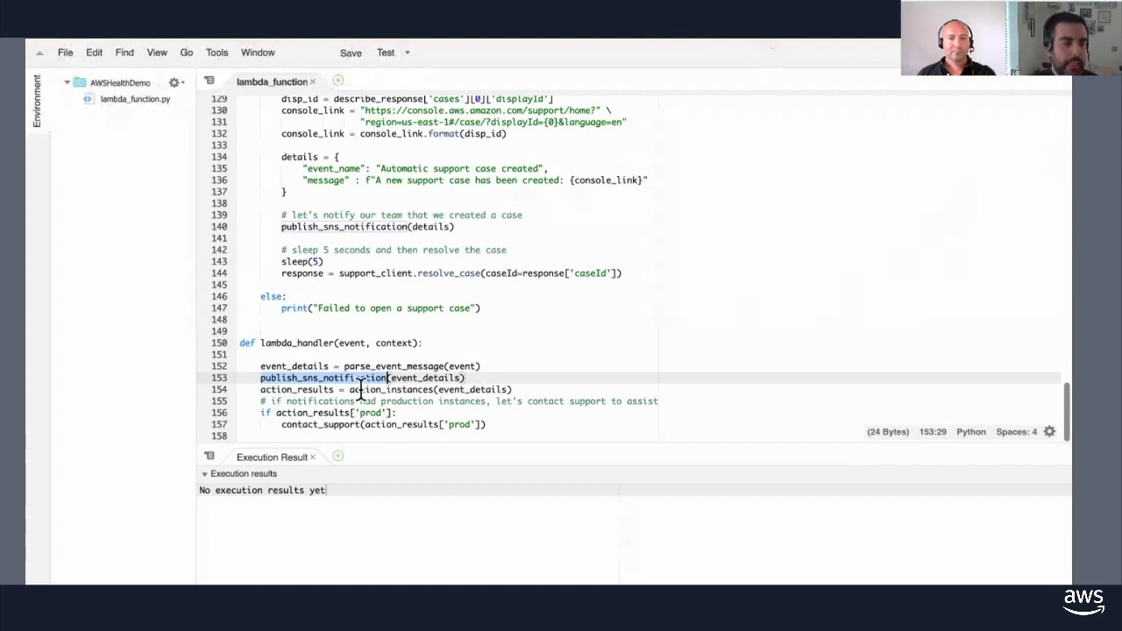
double_click(374, 390)
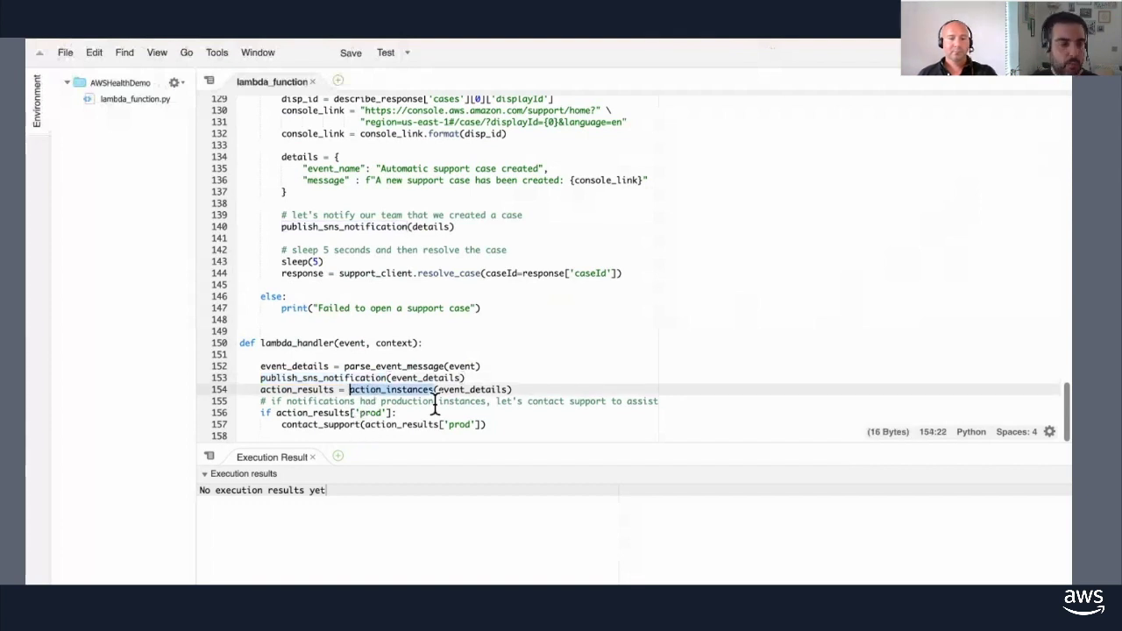
Delete the comment and the conditional contact_support call for production instances at the end of lambda_handler.
left_click_drag(485, 424, 252, 402)
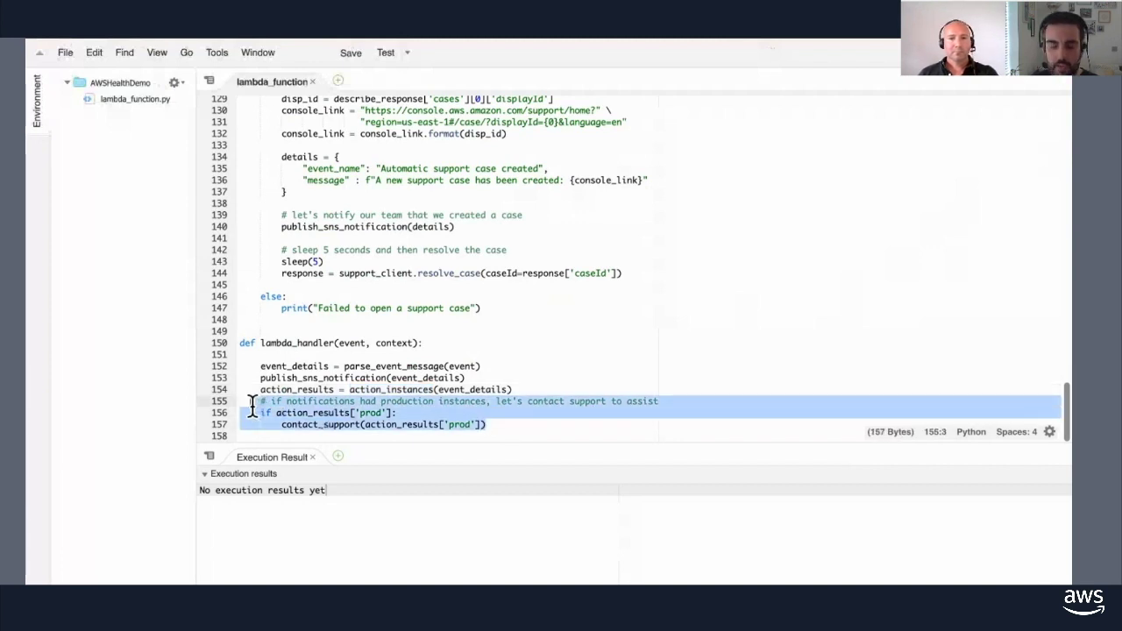
key("BackSpace")
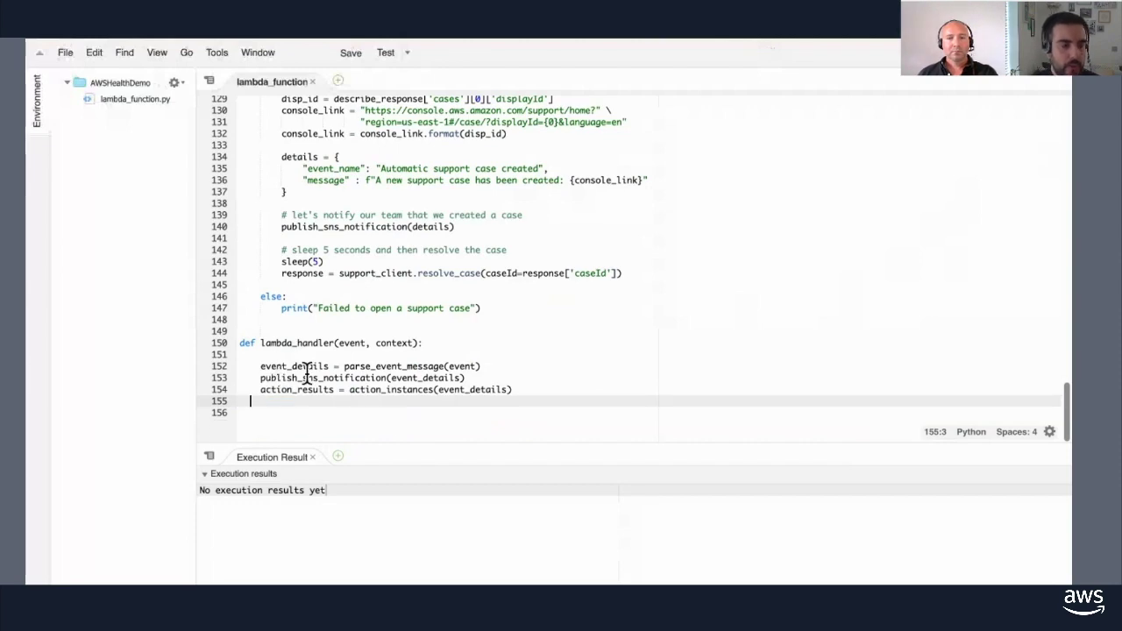
Go back to the start of the code and review how parse_event_message extracts the event name, affected resources and description.
scroll(303, 372, "up", 5)
scroll(307, 372, "up", 10)
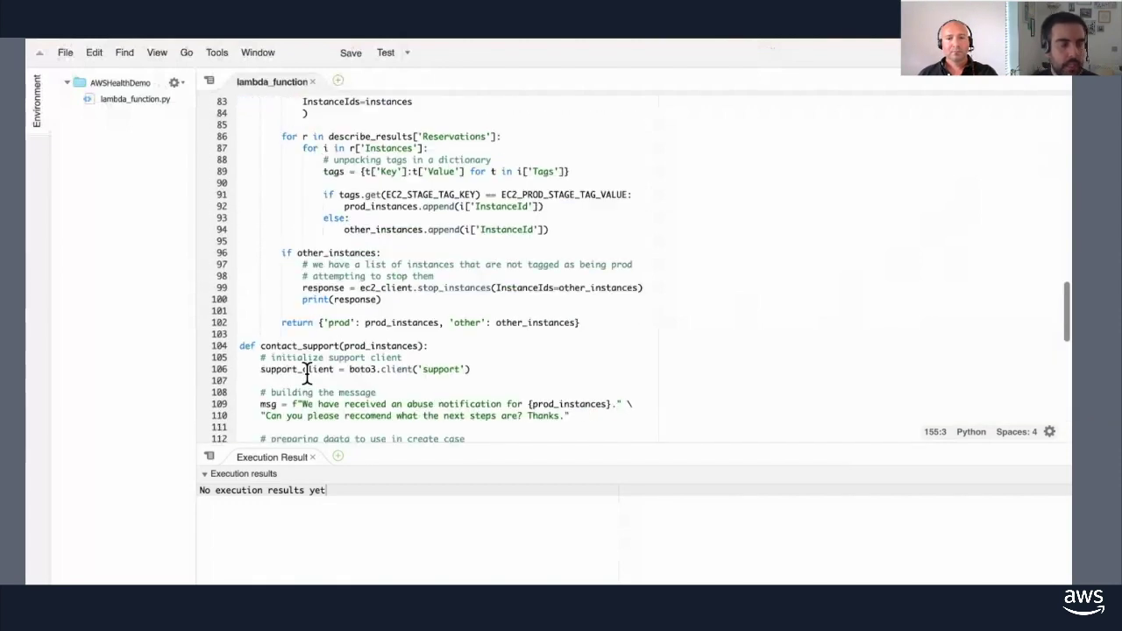
scroll(306, 372, "up", 7)
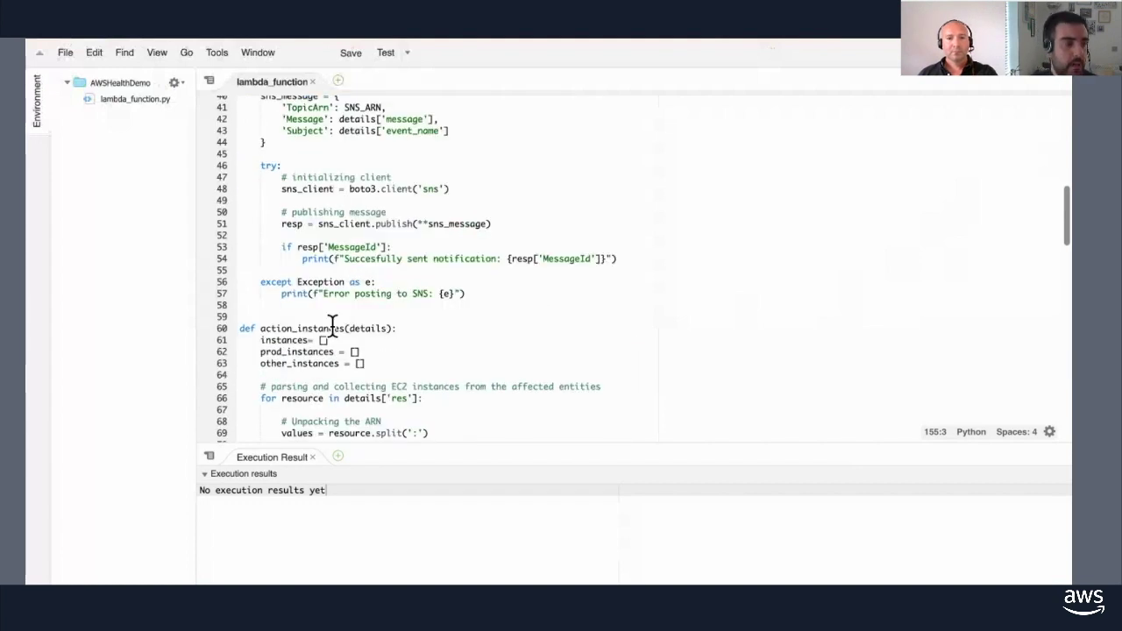
scroll(346, 317, "up", 4)
scroll(346, 320, "down", 2)
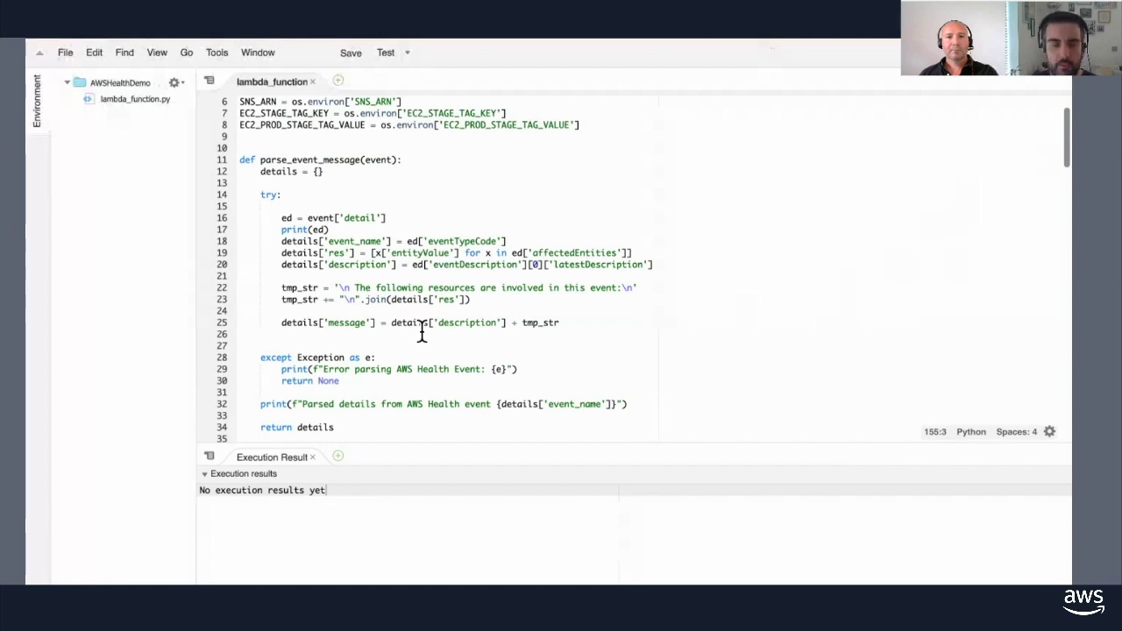
scroll(401, 334, "down", 3)
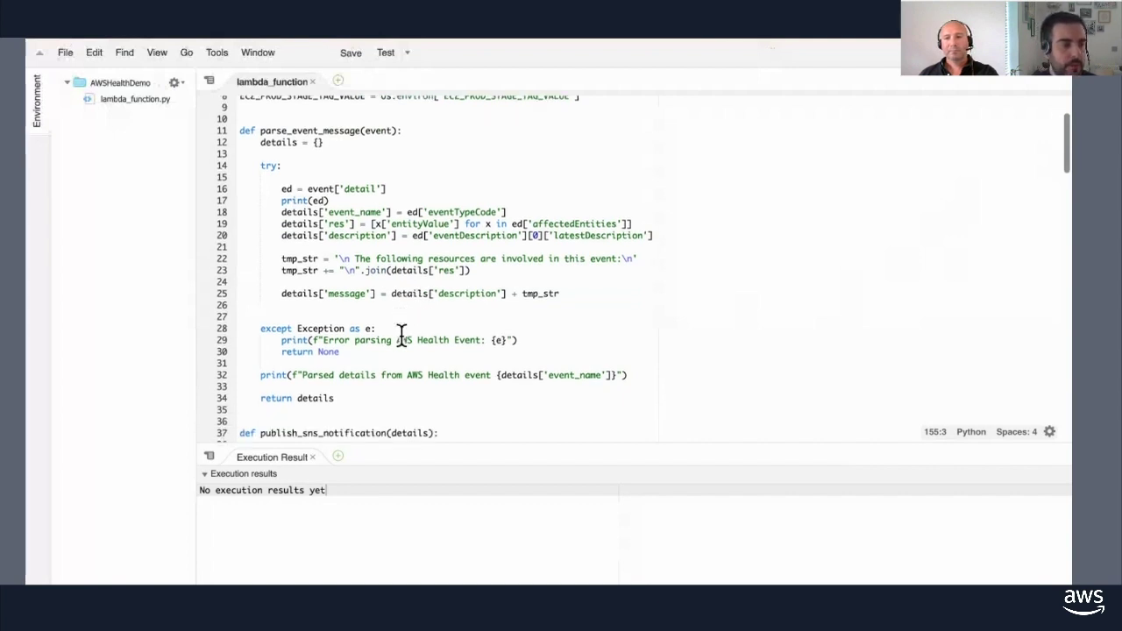
Examine the message preparation in publish_sns_notification, highlighting the details parameter, SNS_ARN and the Message and Subject keys.
scroll(401, 334, "down", 5)
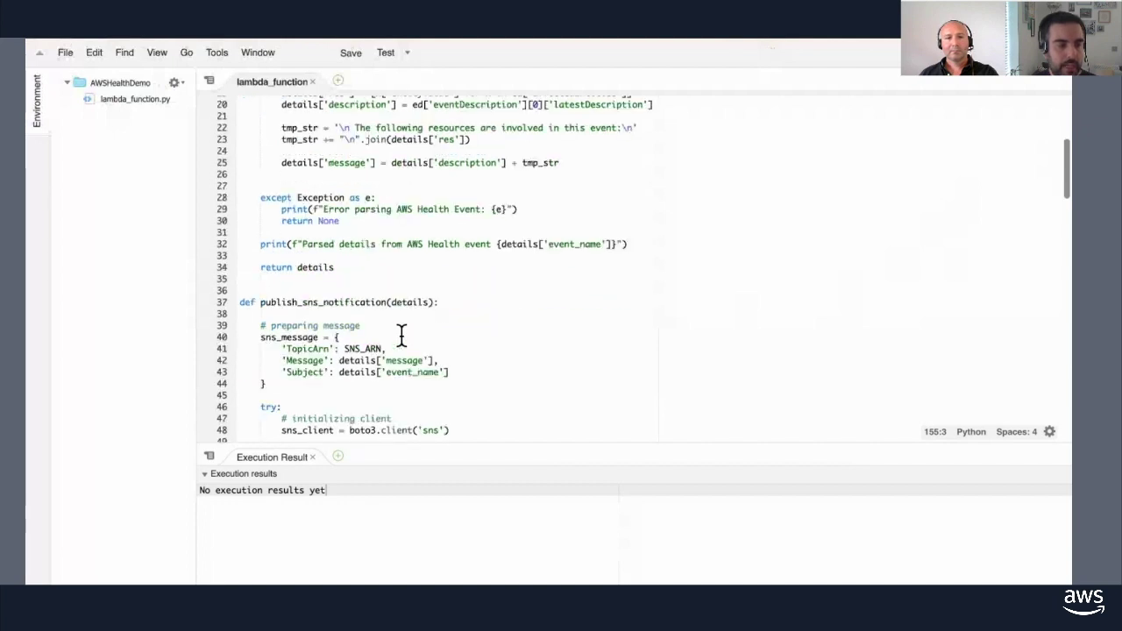
scroll(400, 334, "down", 1)
scroll(400, 334, "down", 2)
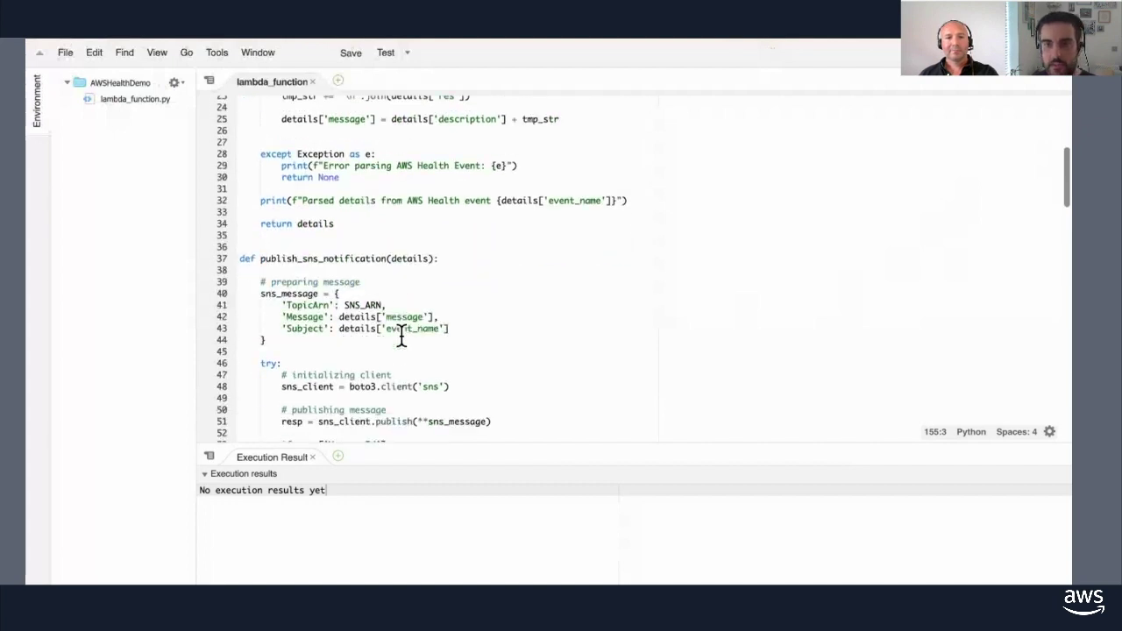
scroll(401, 334, "down", 1)
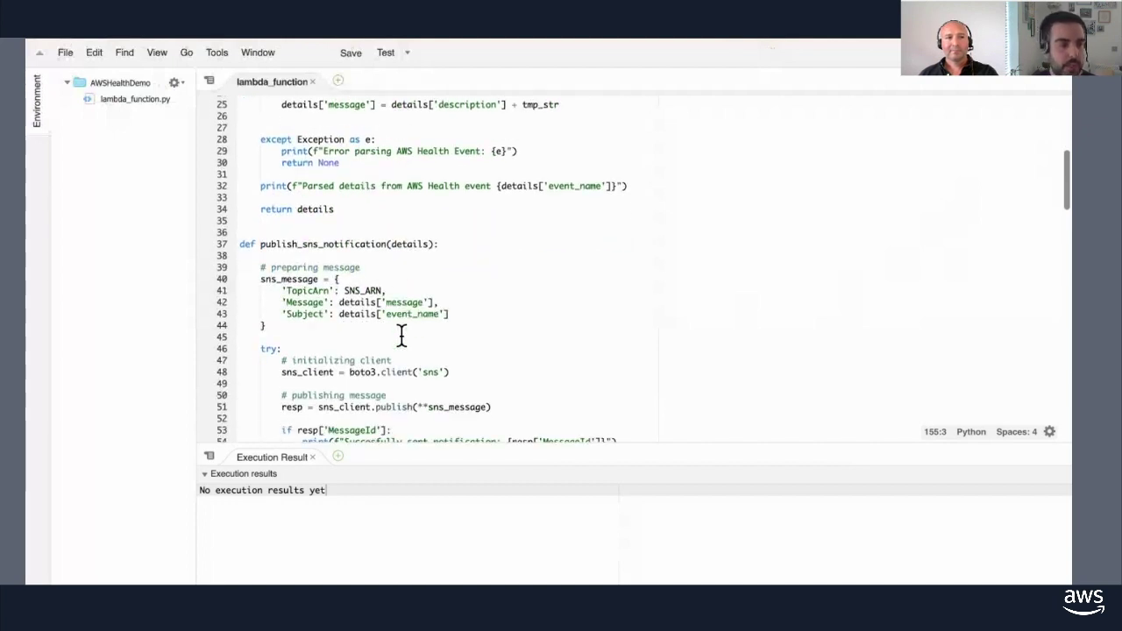
double_click(409, 245)
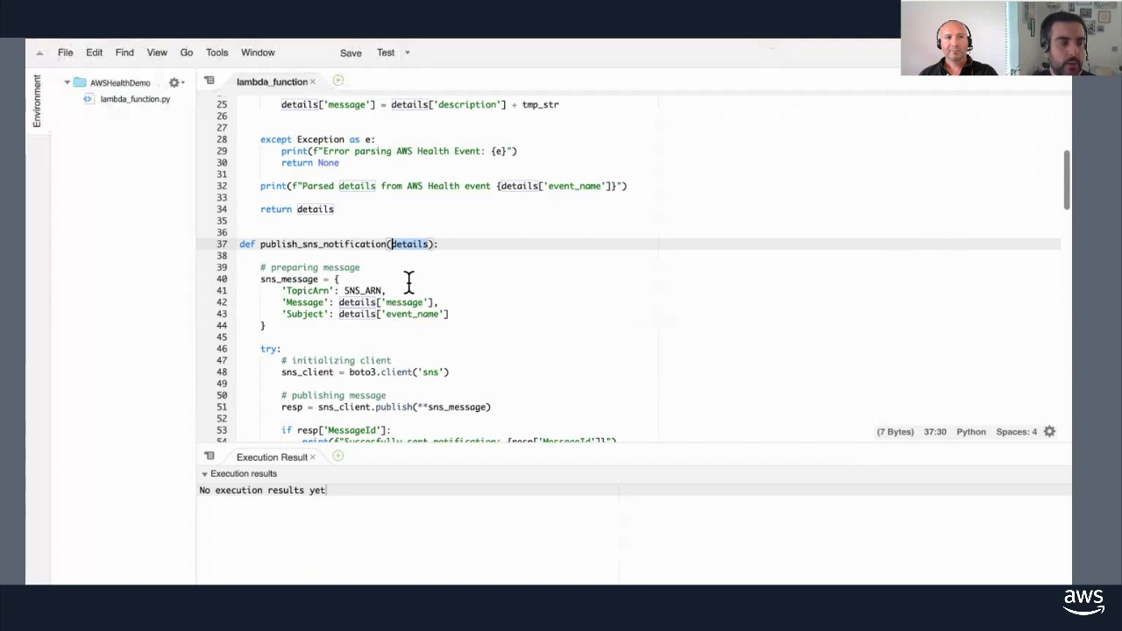
scroll(408, 280, "down", 1)
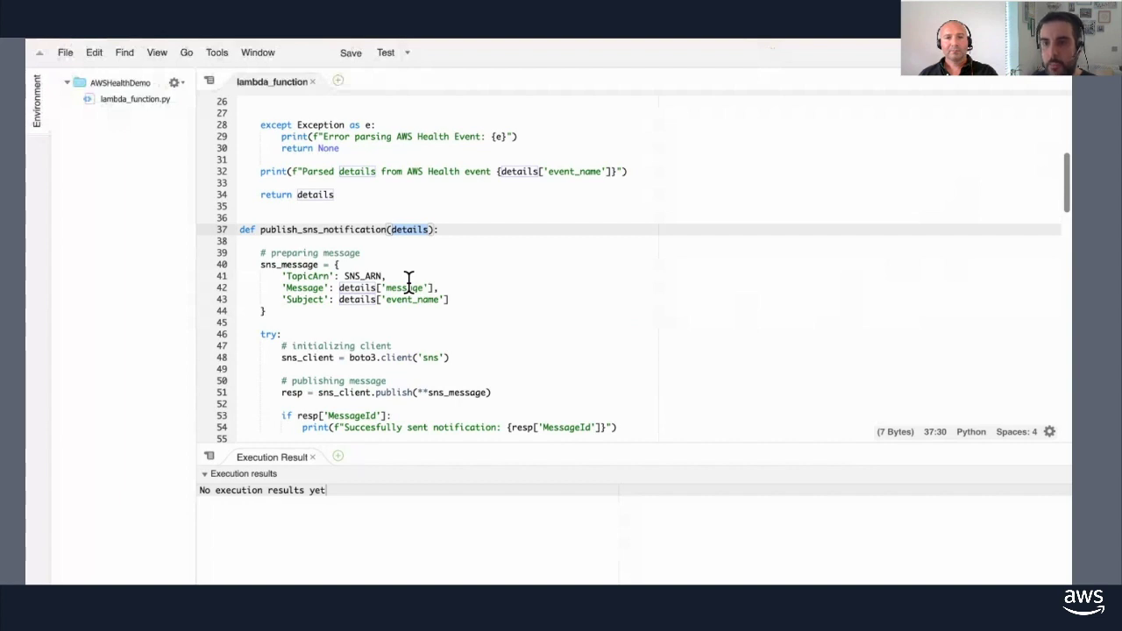
double_click(366, 279)
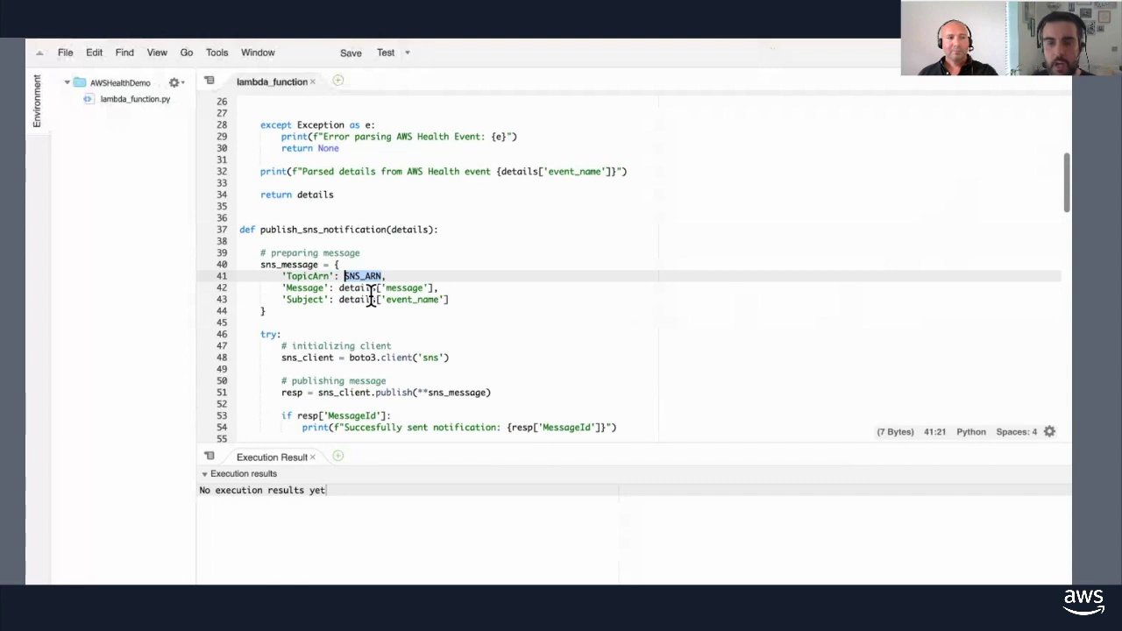
left_click(359, 292)
double_click(305, 290)
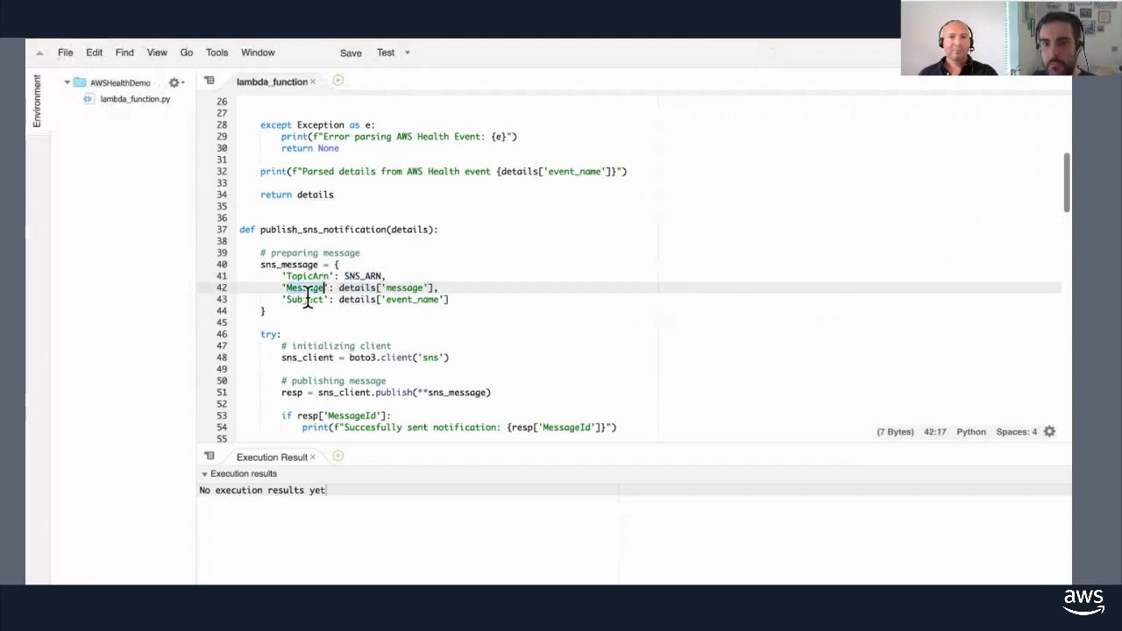
double_click(306, 300)
left_click(363, 302)
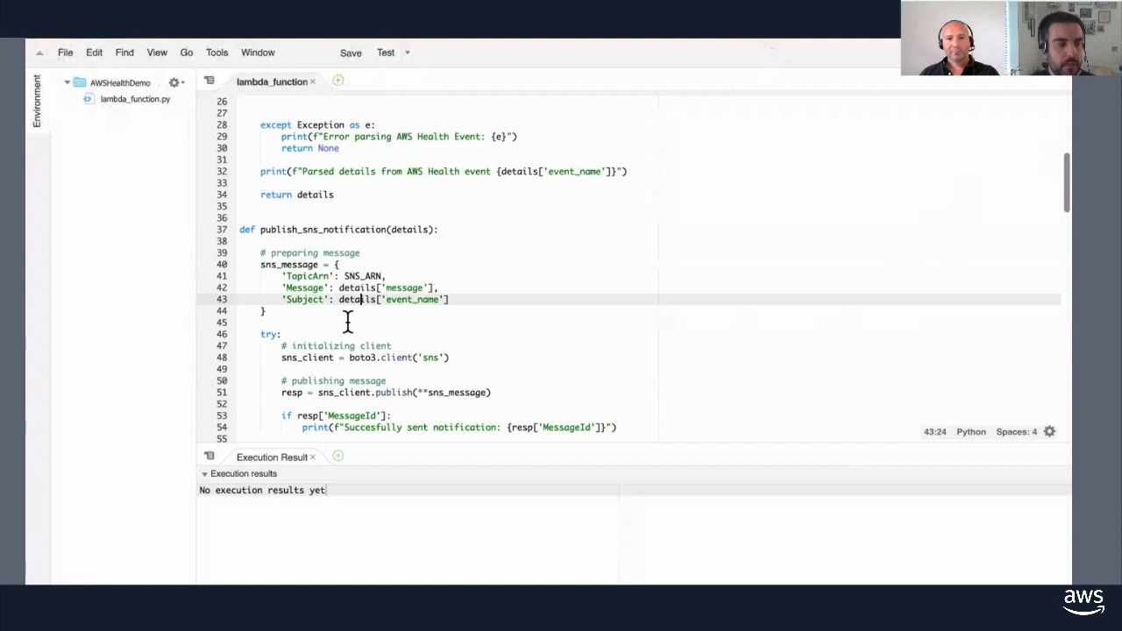
Highlight the 'sns' client name and the publish call in the try block of publish_sns_notification.
scroll(348, 322, "down", 1)
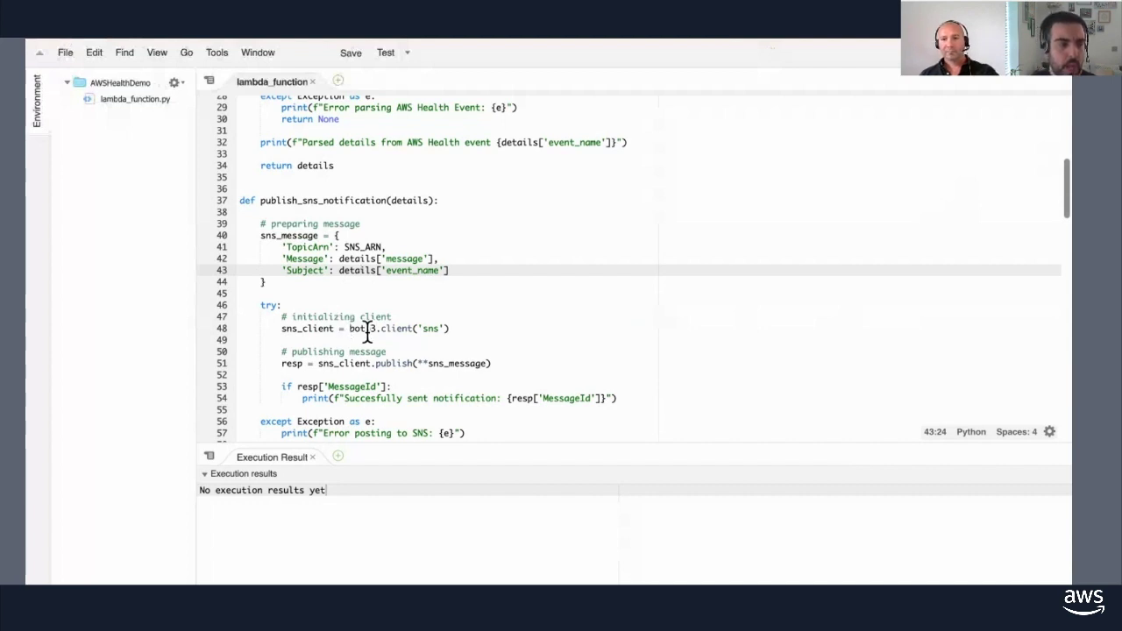
double_click(430, 330)
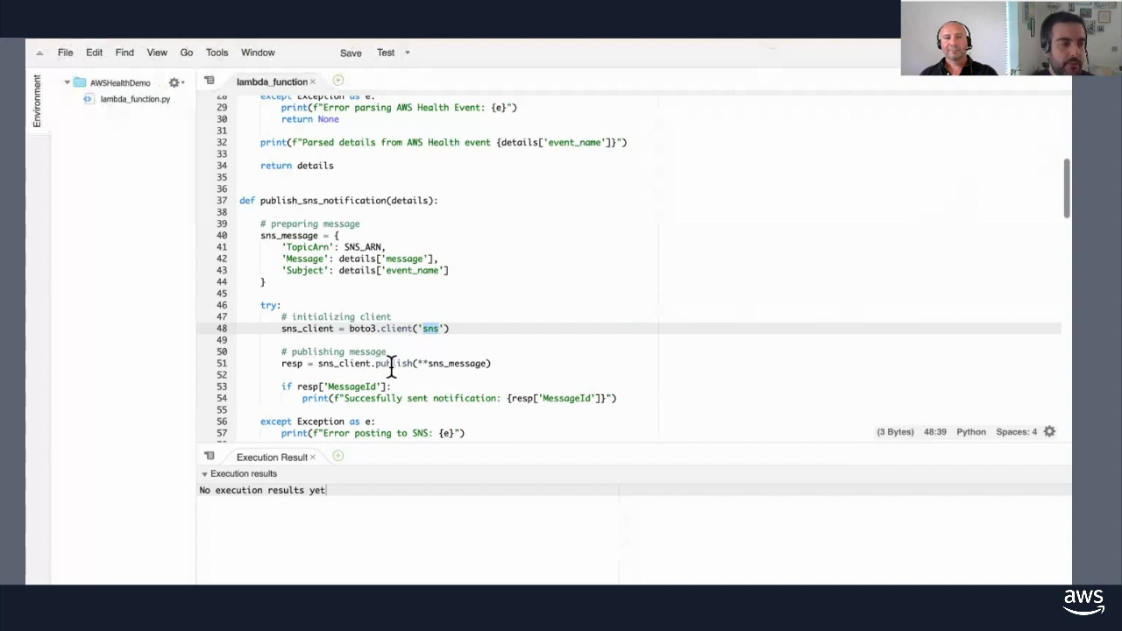
double_click(392, 364)
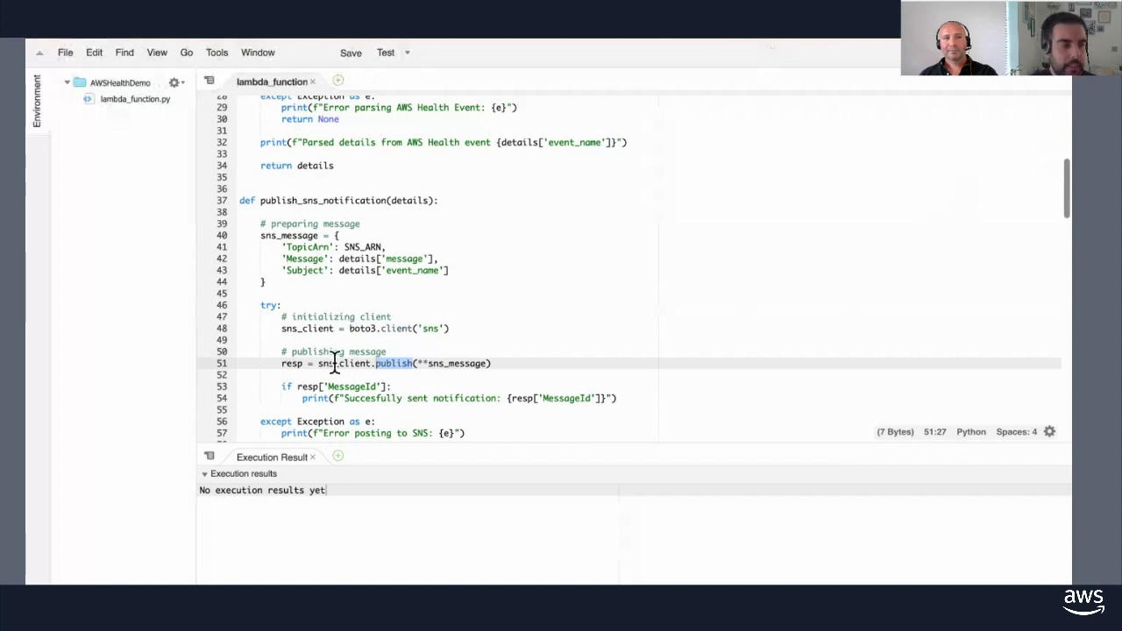
In action_instances, highlight the loop collecting EC2 instances from the affected entities, and the describe_instances call with its instances argument.
scroll(334, 364, "down", 5)
scroll(336, 361, "down", 6)
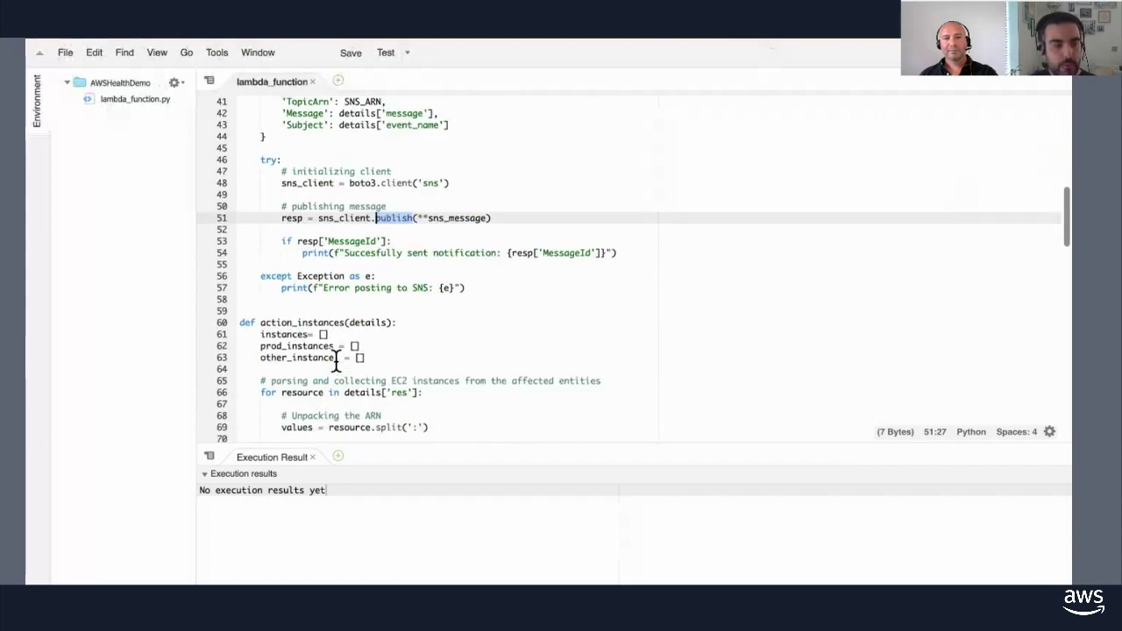
scroll(336, 361, "down", 3)
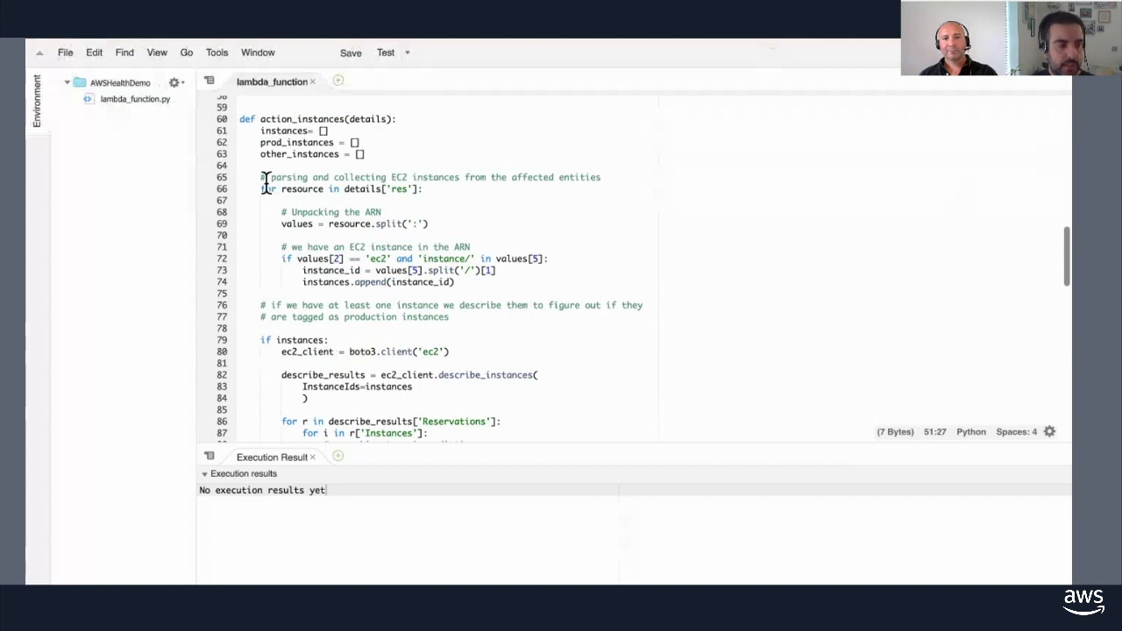
left_click_drag(263, 179, 456, 282)
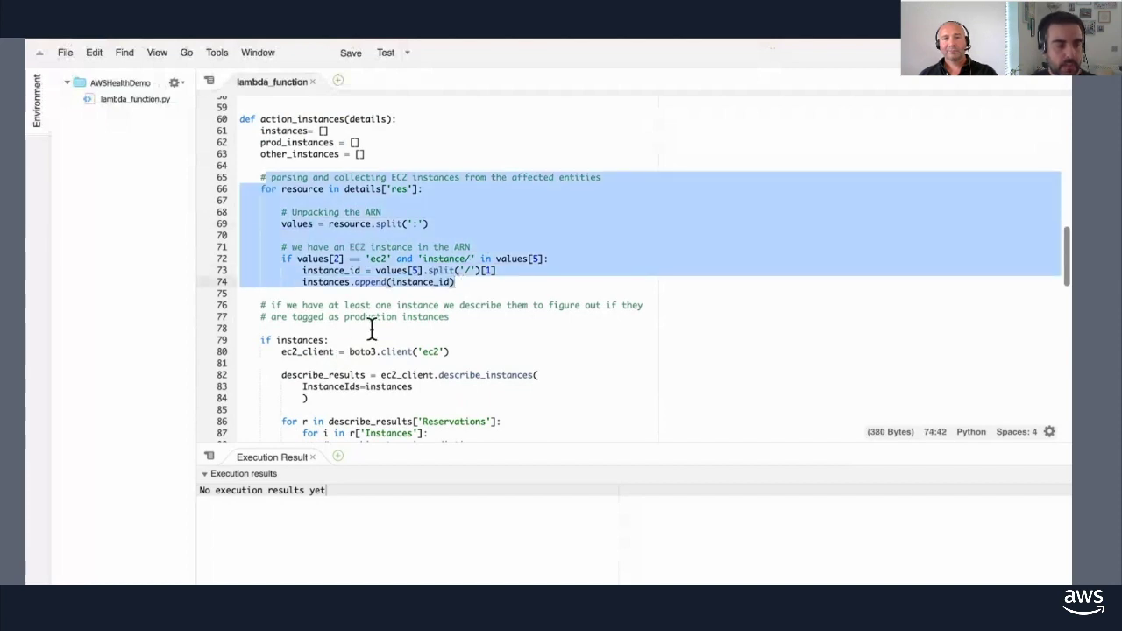
scroll(358, 338, "down", 1)
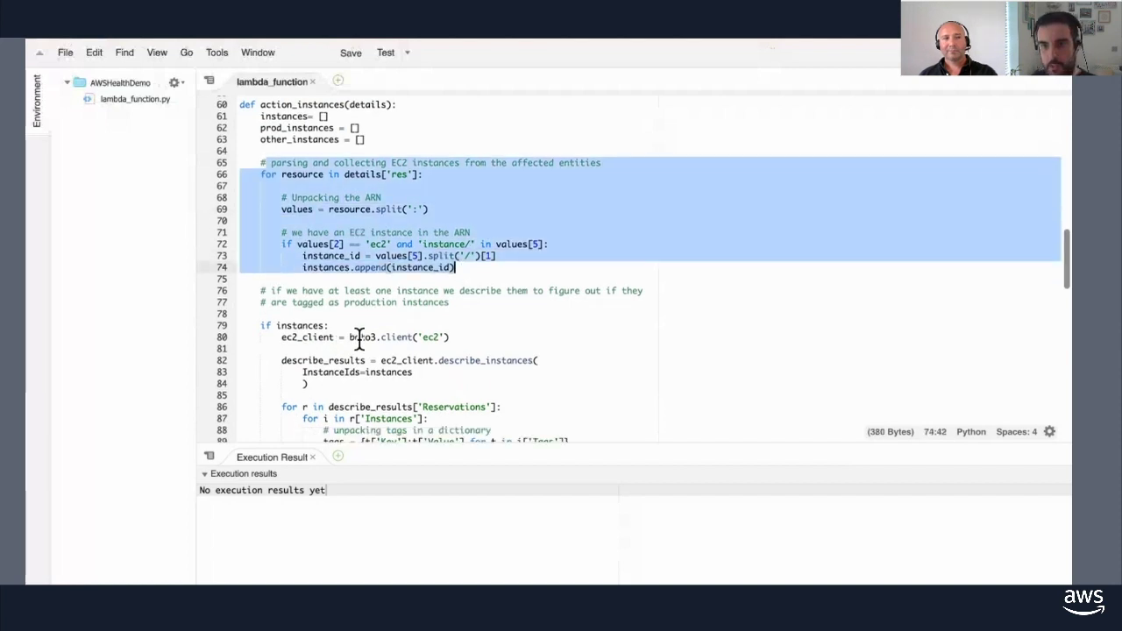
left_click(405, 338)
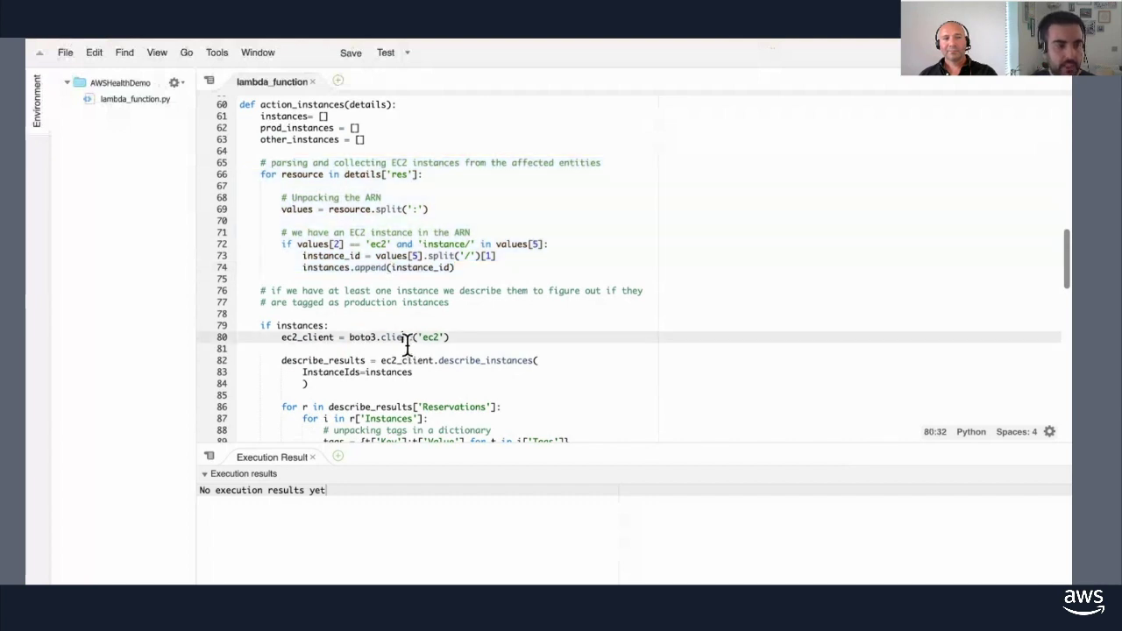
double_click(458, 361)
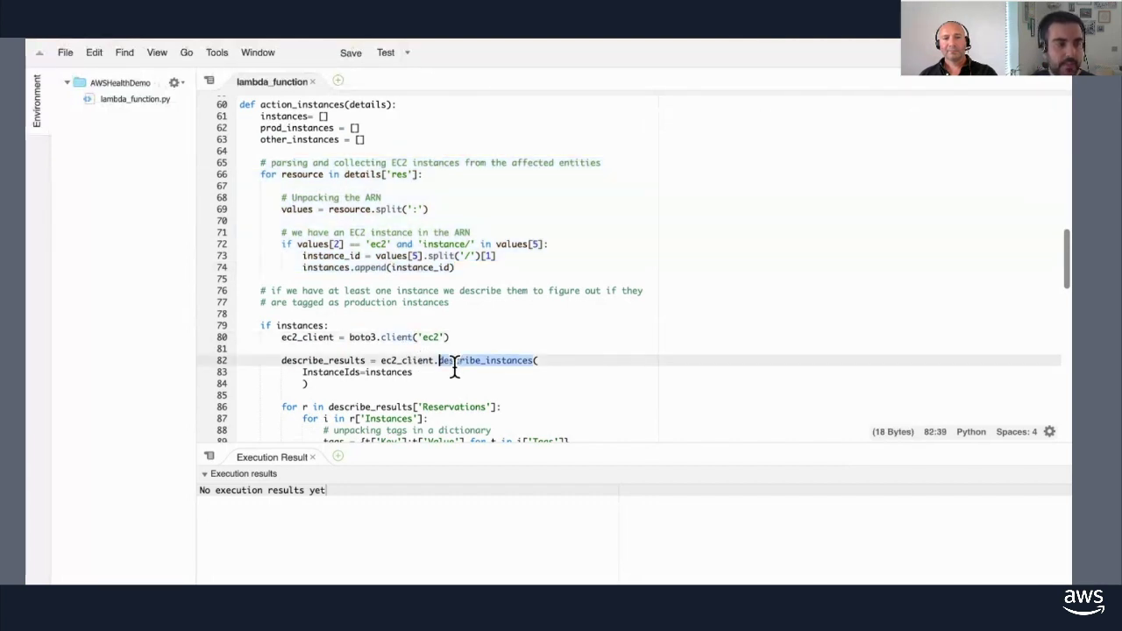
double_click(396, 373)
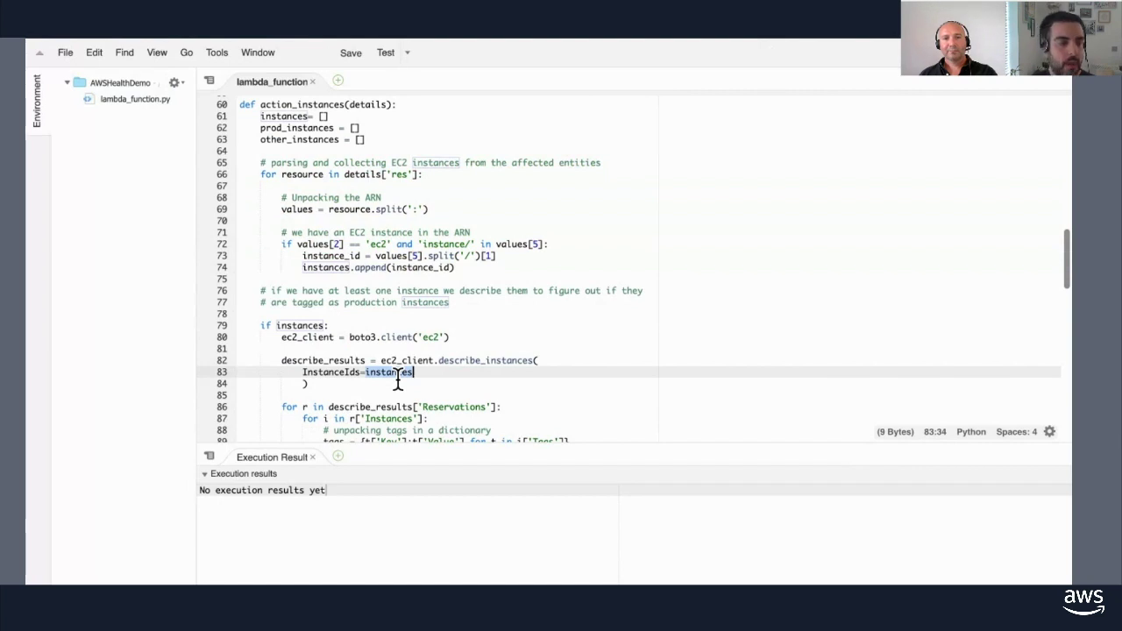
Highlight the block that unpacks the tags and sorts instances into prod_instances and other_instances.
scroll(397, 377, "down", 3)
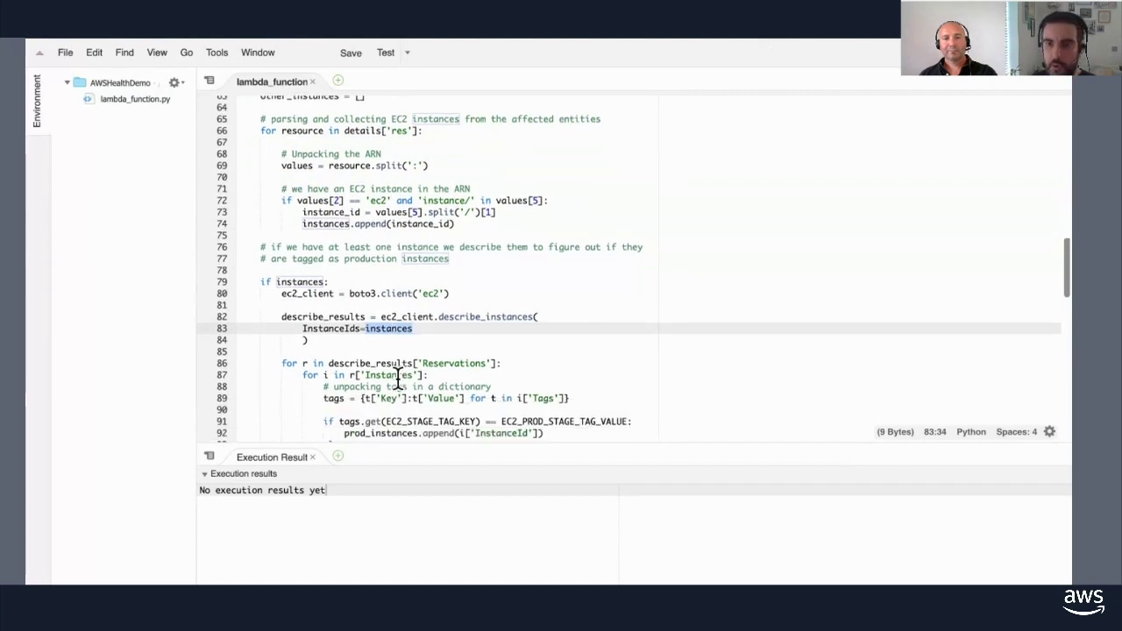
scroll(397, 377, "down", 2)
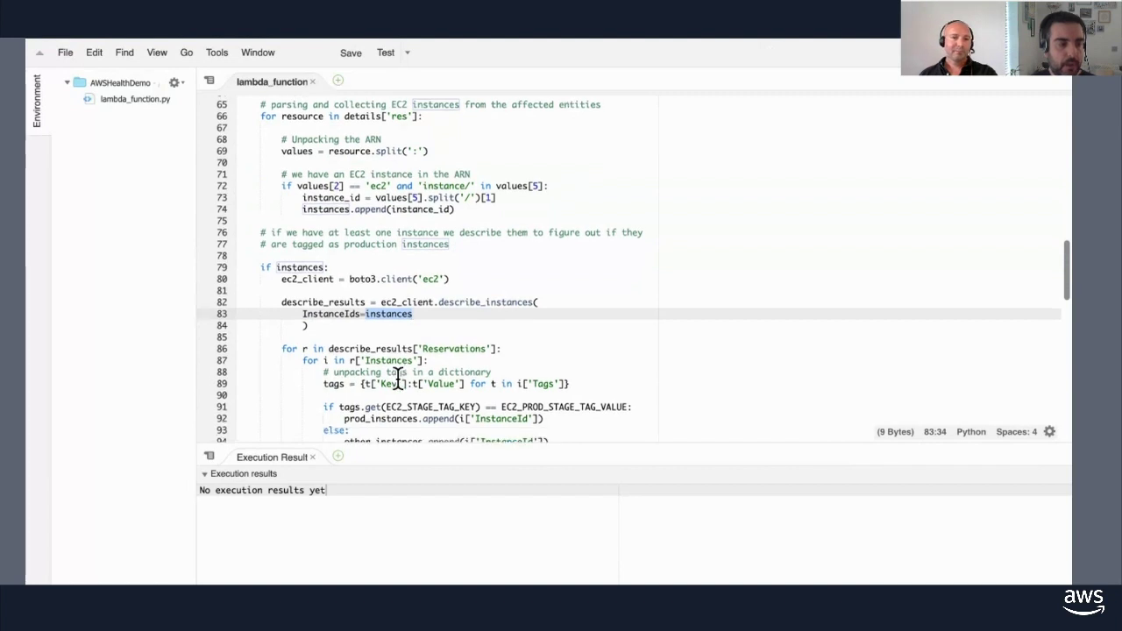
scroll(397, 377, "down", 2)
left_click_drag(324, 341, 553, 401)
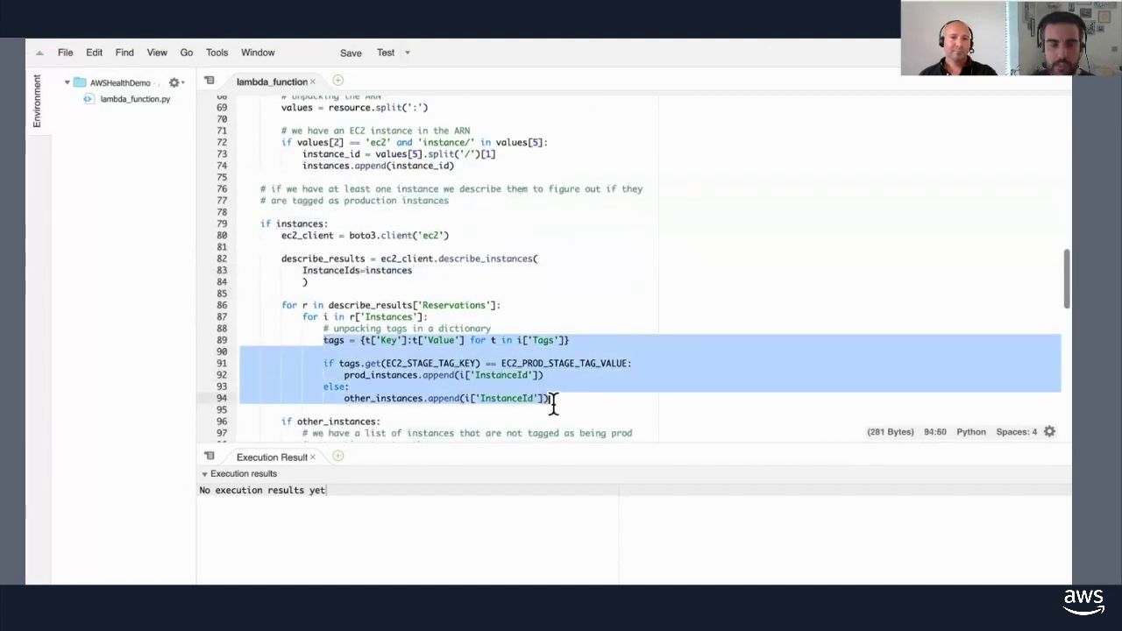
scroll(529, 396, "down", 2)
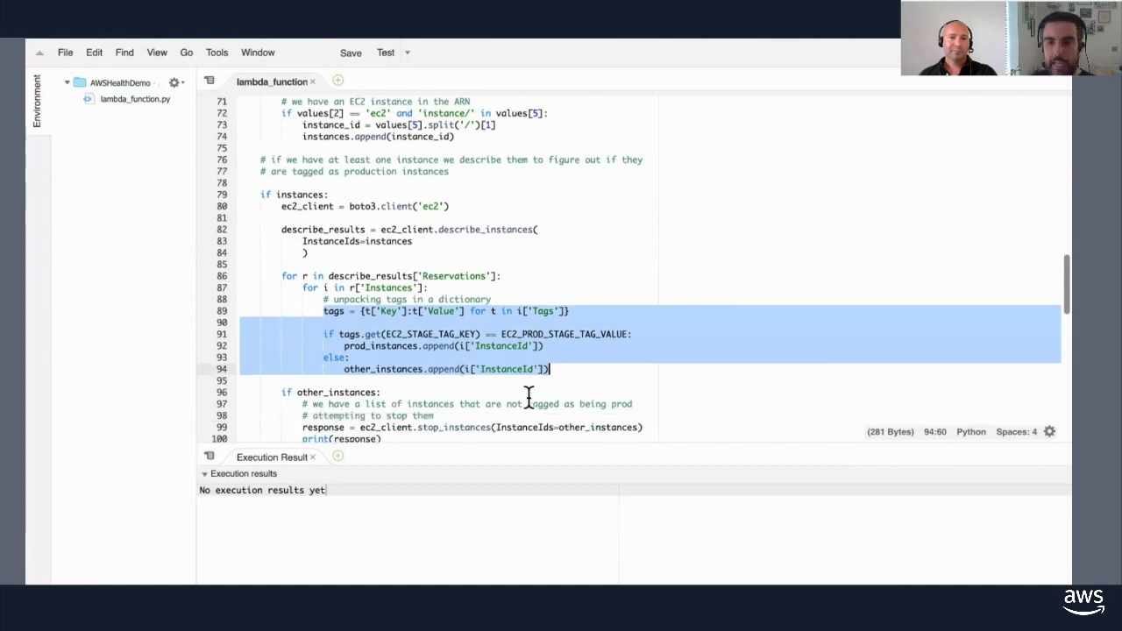
scroll(528, 396, "up", 1)
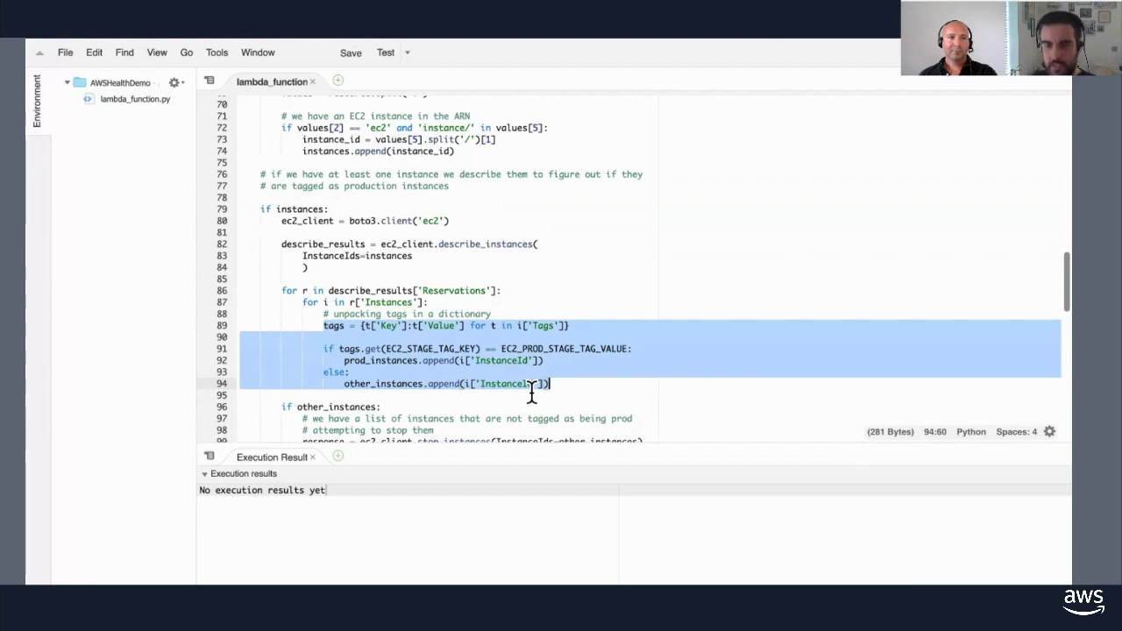
Highlight the other_instances condition and the stop_instances call that handles instances not tagged as production.
scroll(370, 401, "down", 1)
double_click(355, 394)
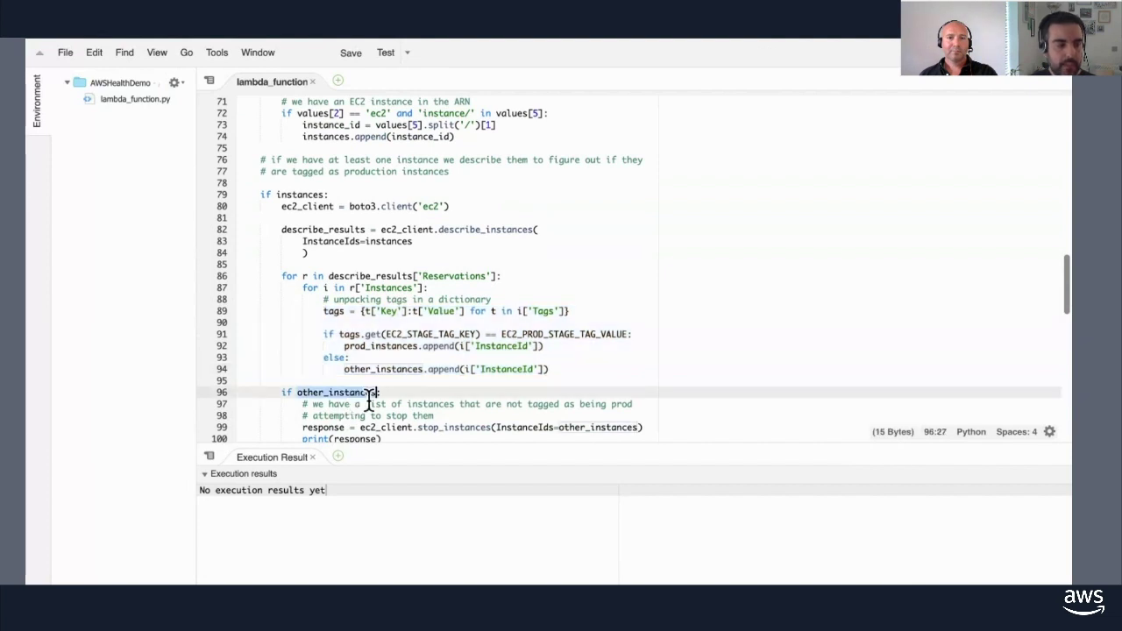
scroll(451, 419, "down", 1)
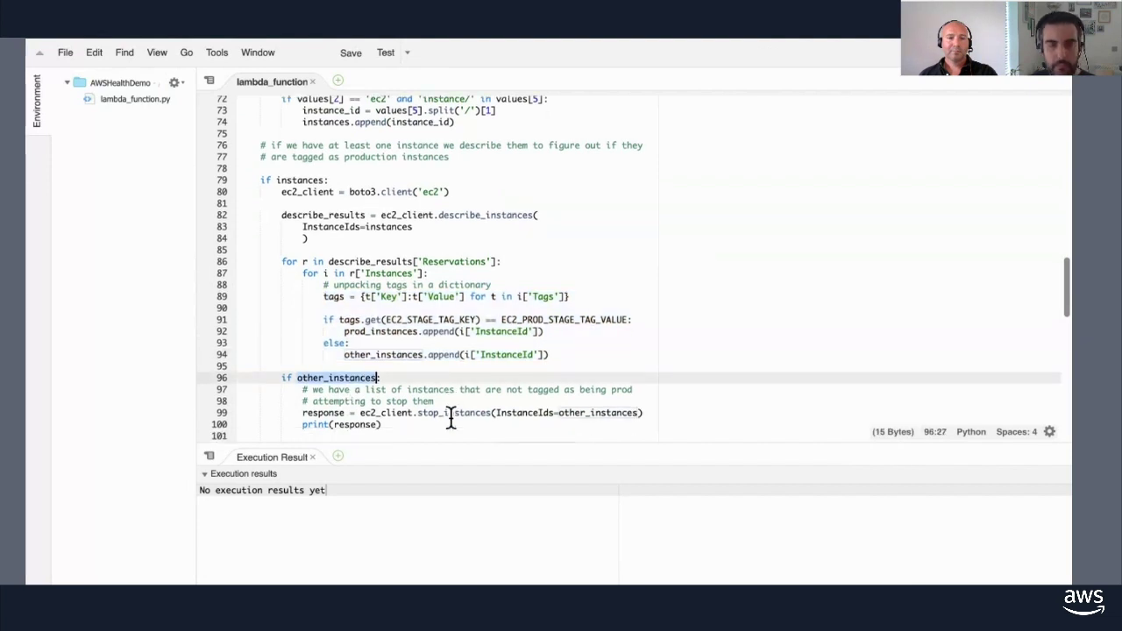
scroll(450, 417, "down", 1)
double_click(463, 399)
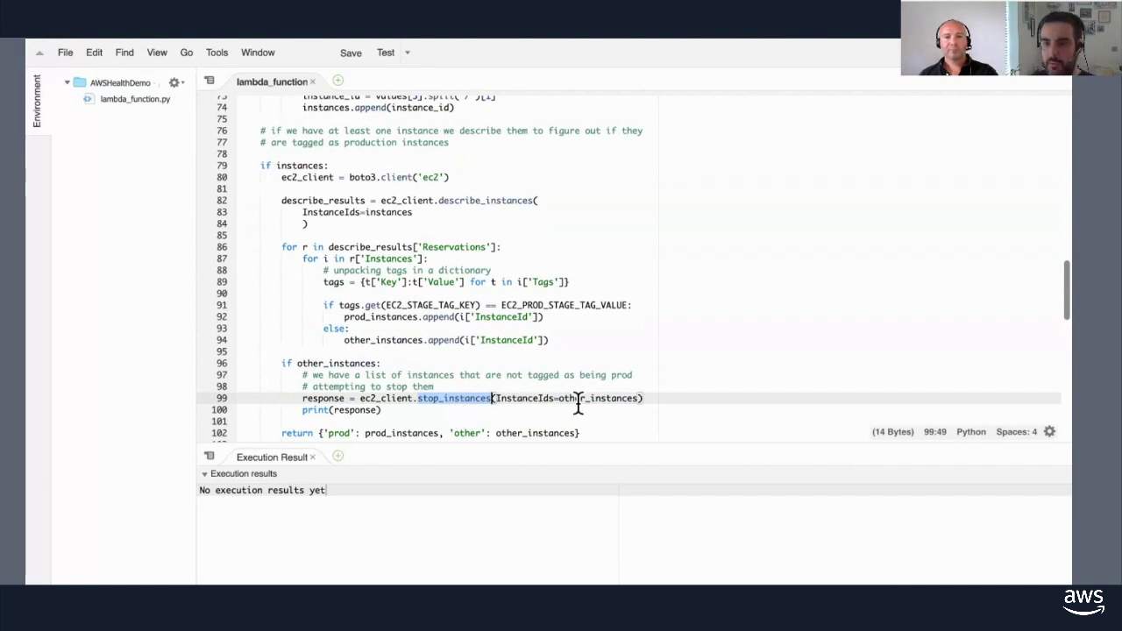
scroll(465, 405, "down", 1)
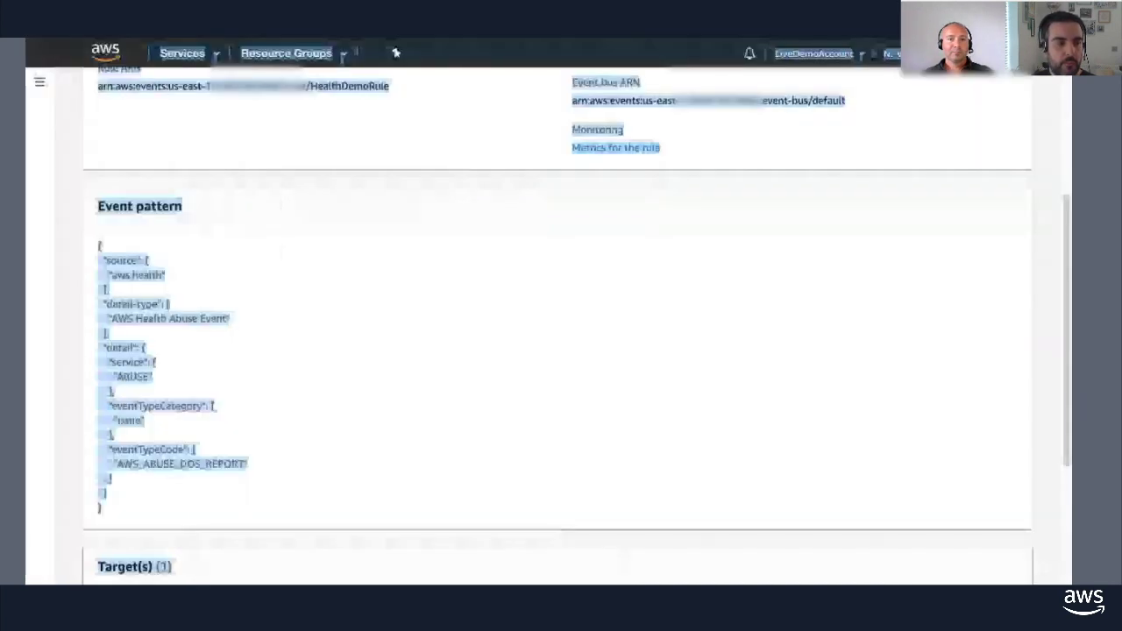
On the EventBridge page of HealthDemoRule, clear the text selection and review the event pattern and rule details.
left_click(489, 182)
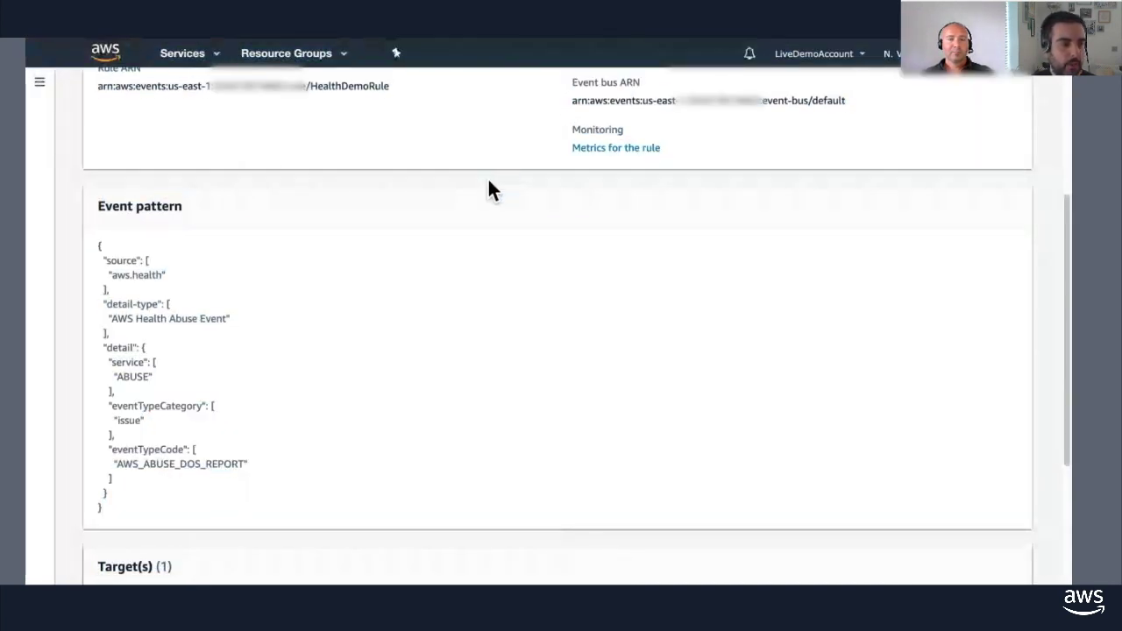
scroll(487, 179, "up", 3)
scroll(488, 182, "up", 2)
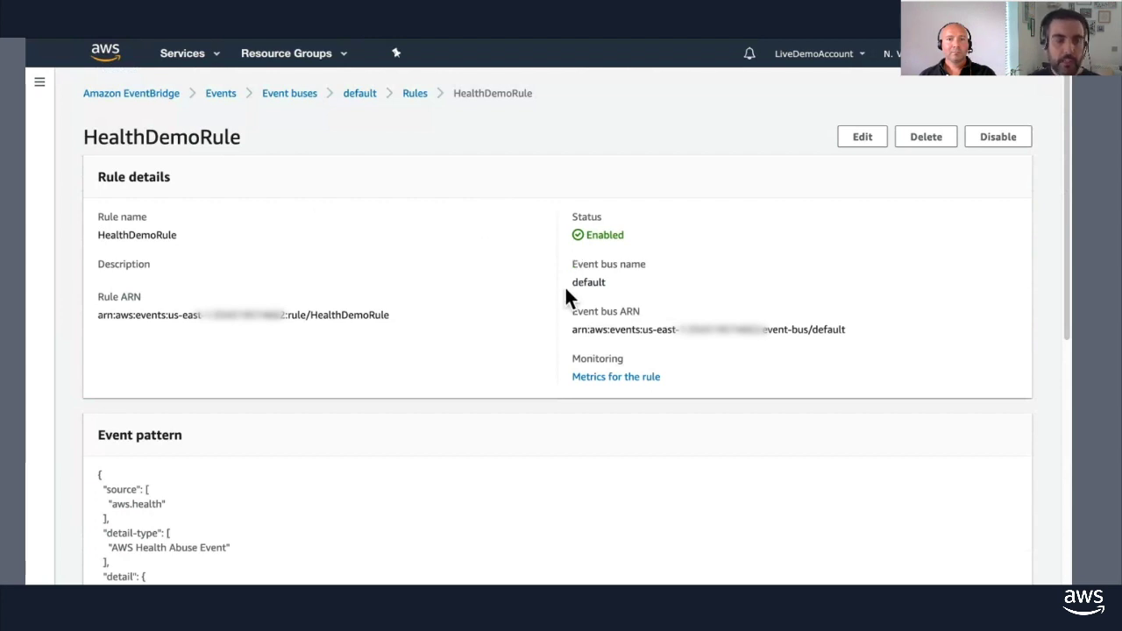
In HealthDemoRule's event pattern, highlight the aws.health source and the AWS Health Abuse Event detail type.
scroll(566, 290, "down", 1)
scroll(568, 286, "down", 5)
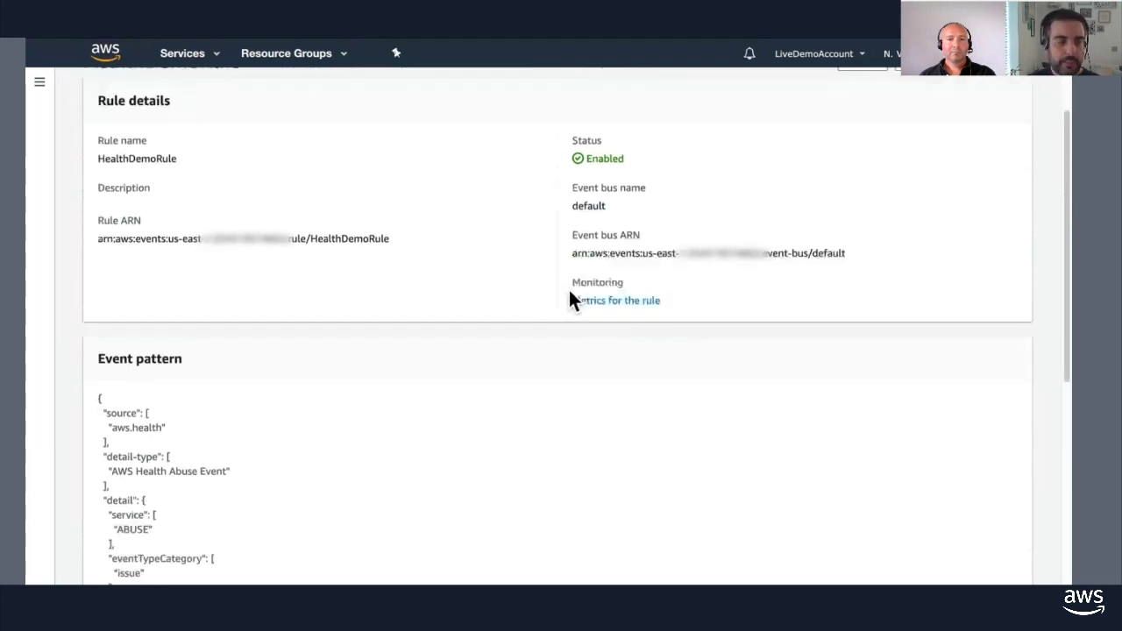
scroll(571, 290, "down", 2)
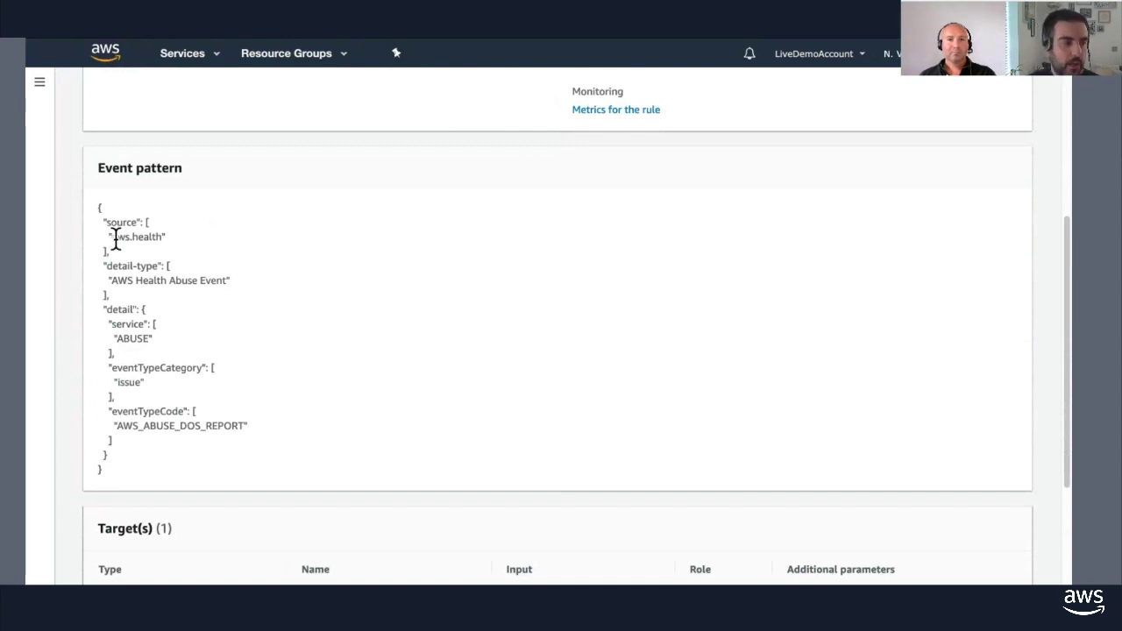
left_click_drag(112, 236, 167, 237)
left_click_drag(110, 282, 228, 288)
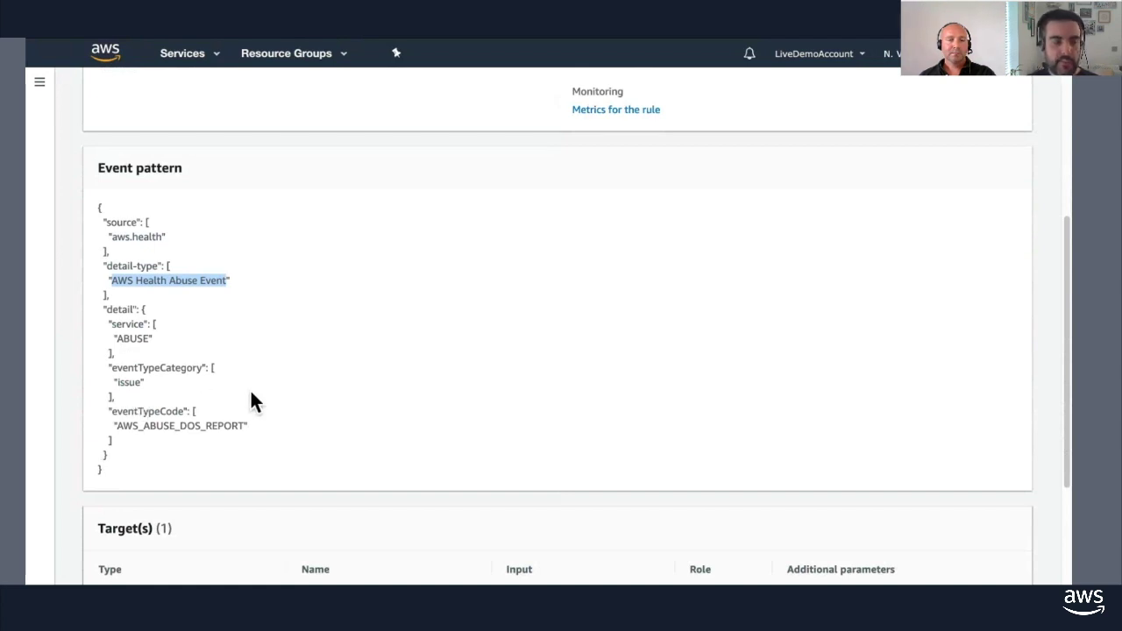
Highlight the AWSHealthDemo Lambda function name in the rule's targets and return to the source in the event pattern.
scroll(265, 391, "down", 2)
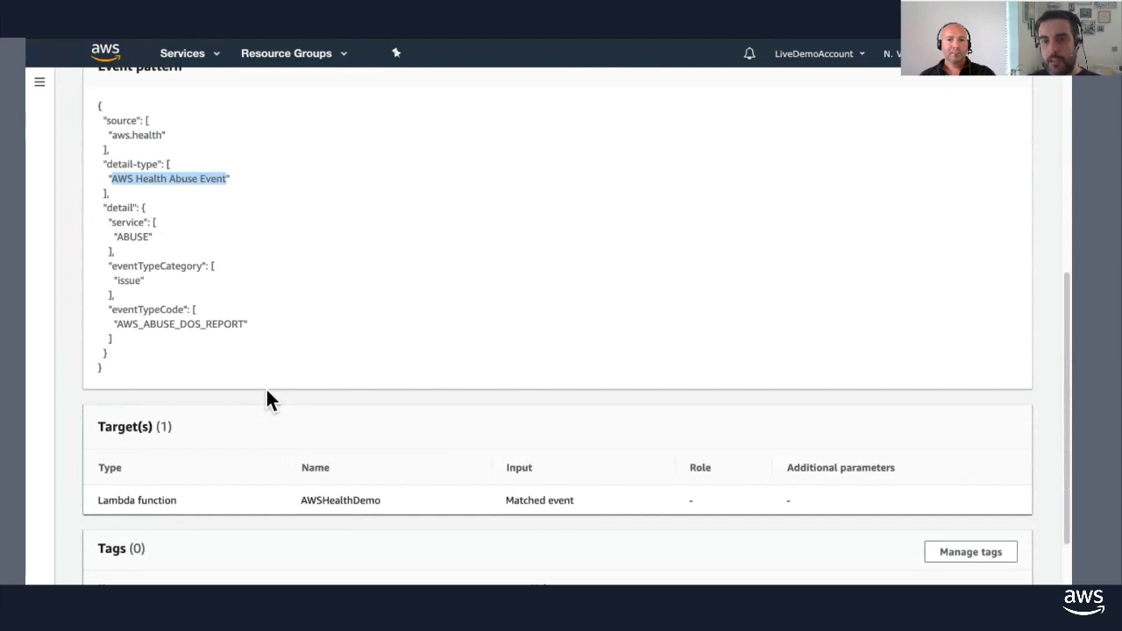
double_click(335, 502)
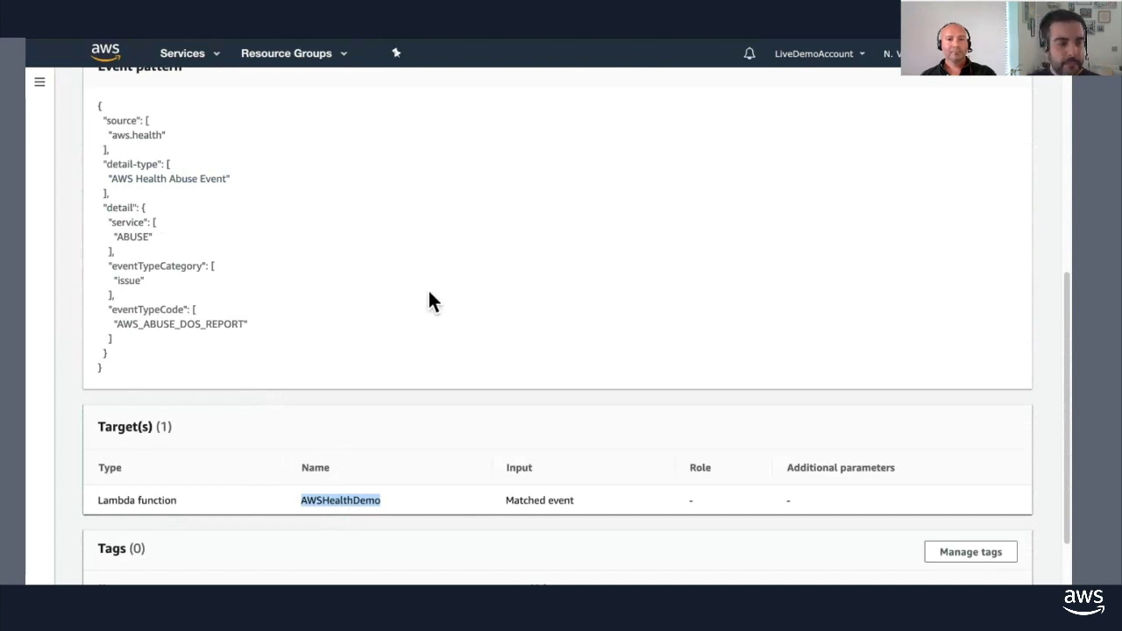
scroll(428, 292, "up", 1)
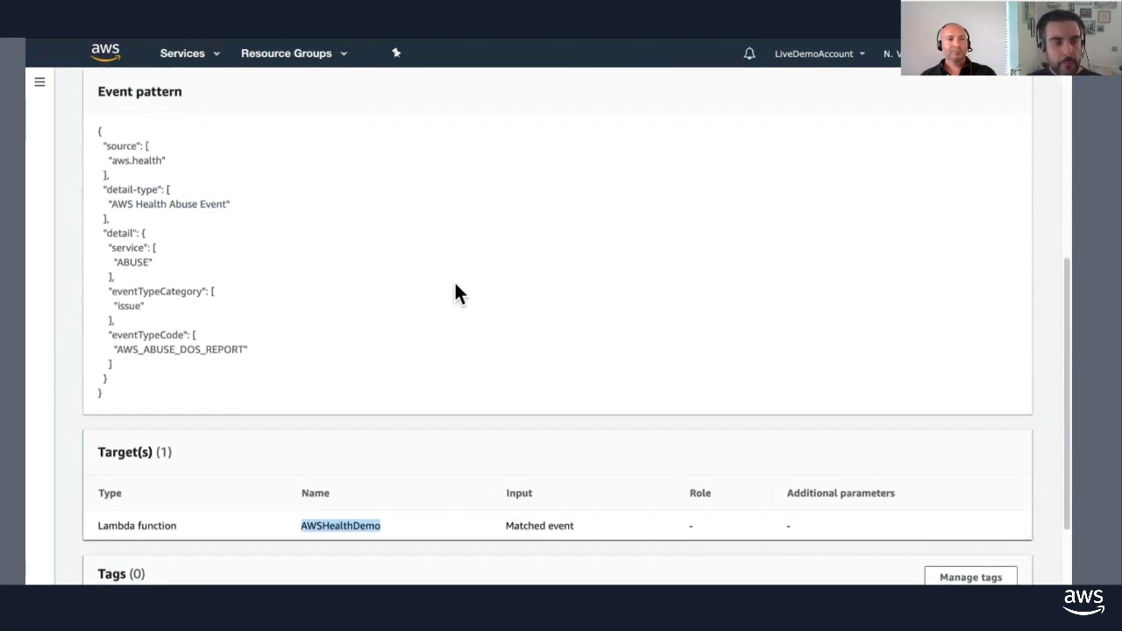
scroll(352, 160, "up", 1)
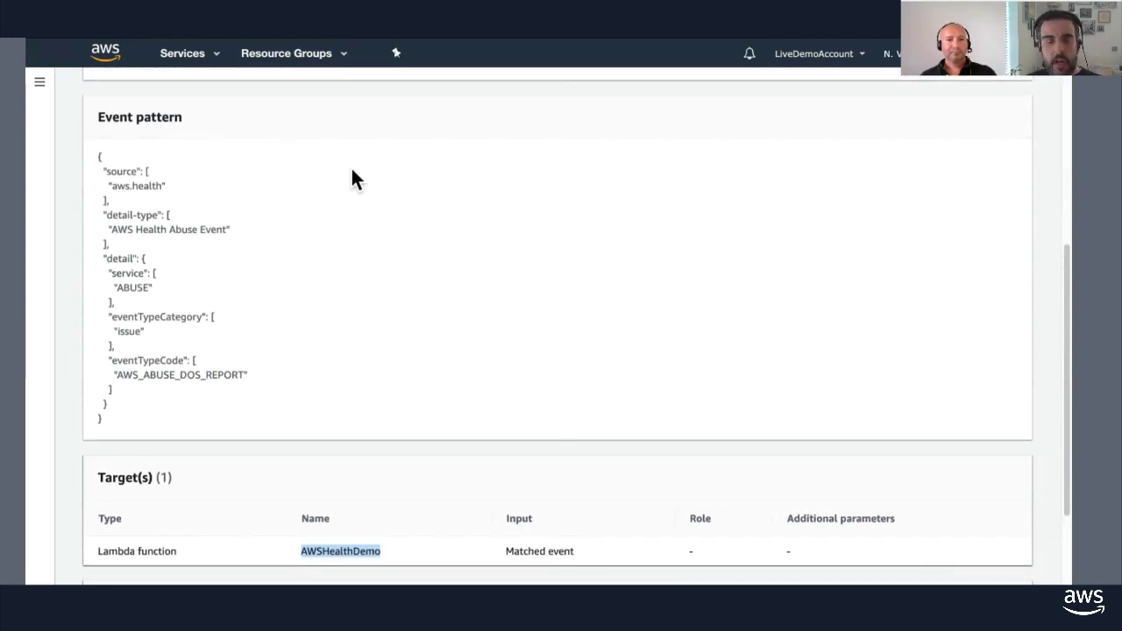
double_click(122, 193)
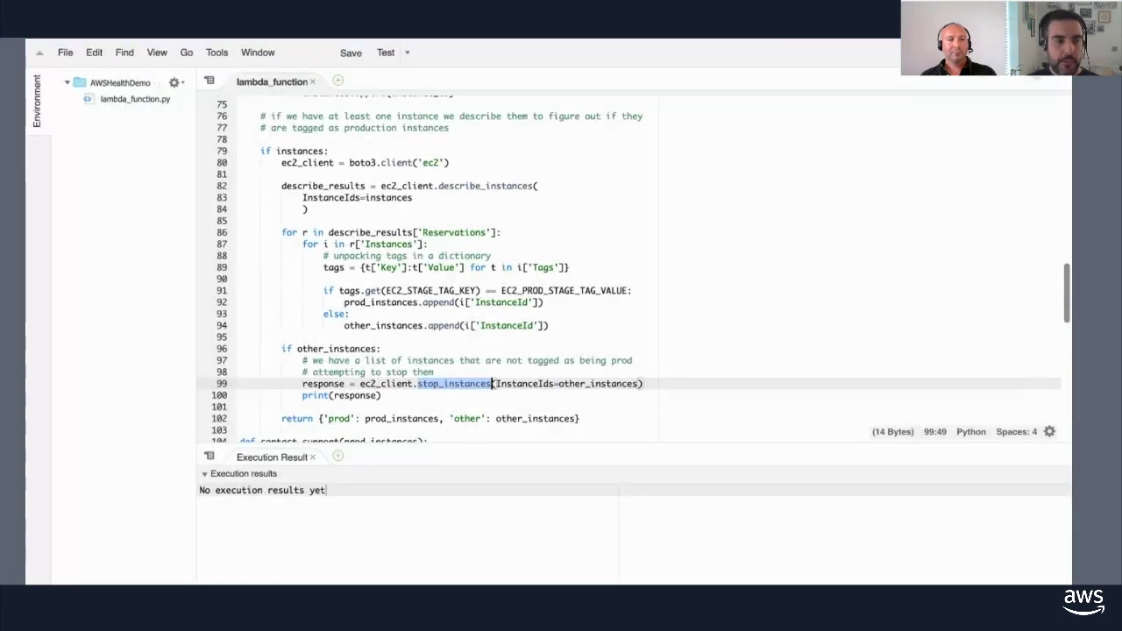
In the AWSHealthDemo Lambda function, leave the full-screen code editor and save the function.
left_click(1043, 75)
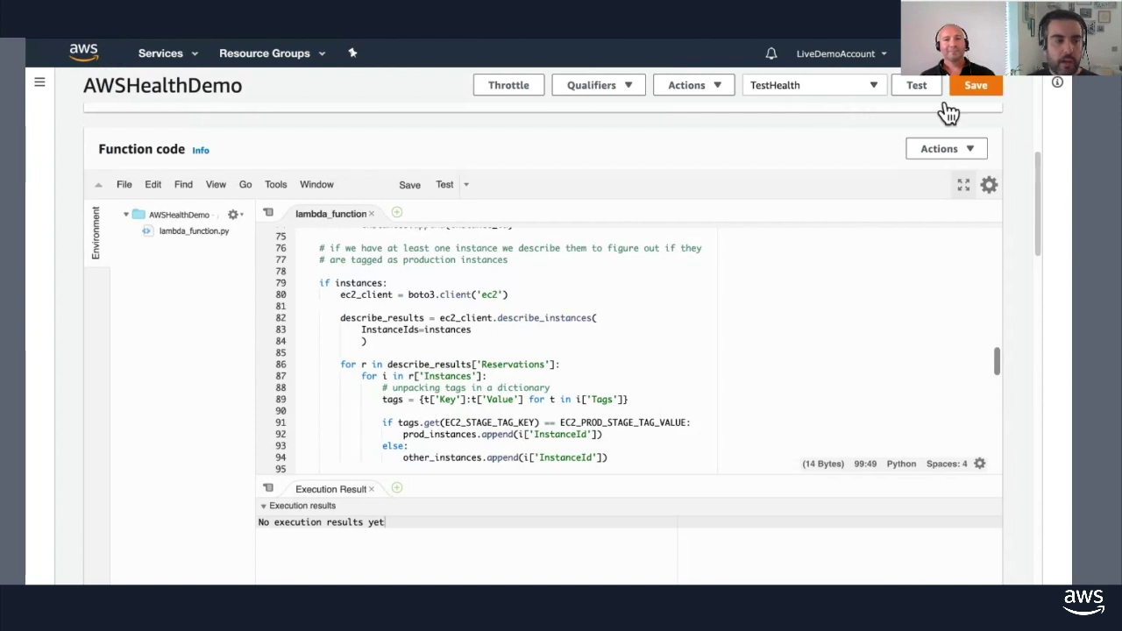
left_click(987, 96)
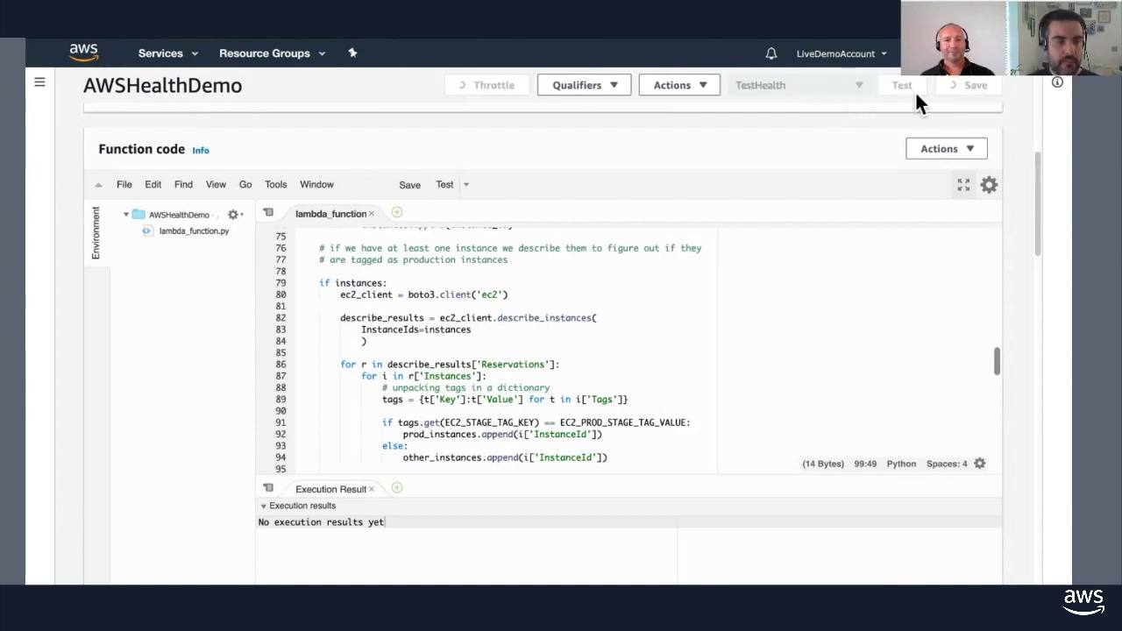
Open the saved TestHealth test event's configuration, review its JSON including the resources and affected entities, and close it without changes.
left_click(833, 93)
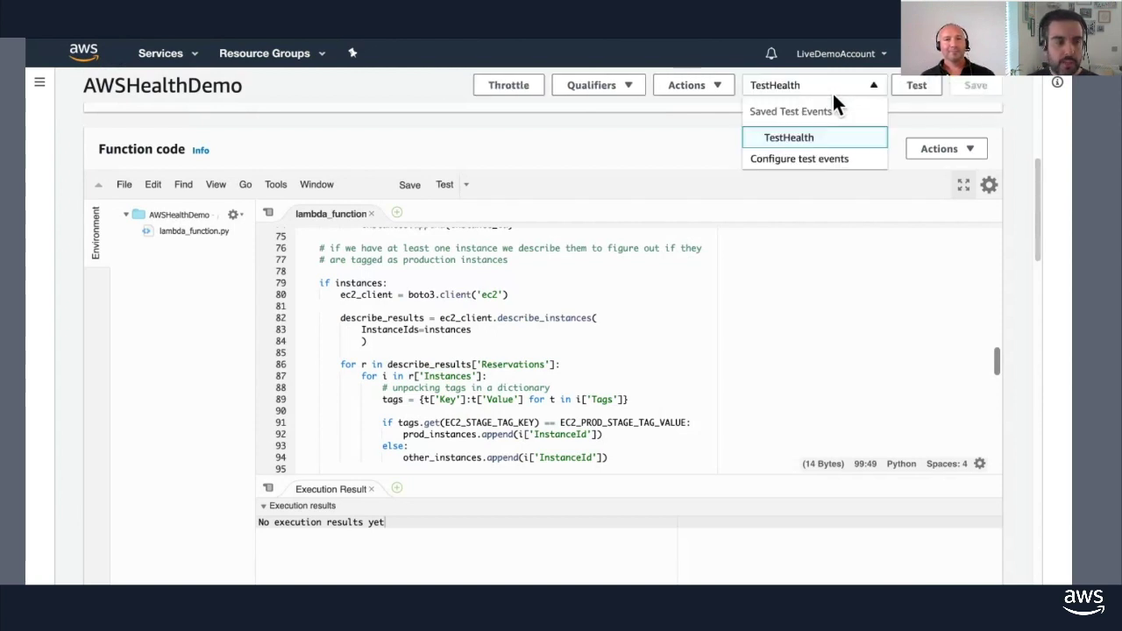
left_click(826, 158)
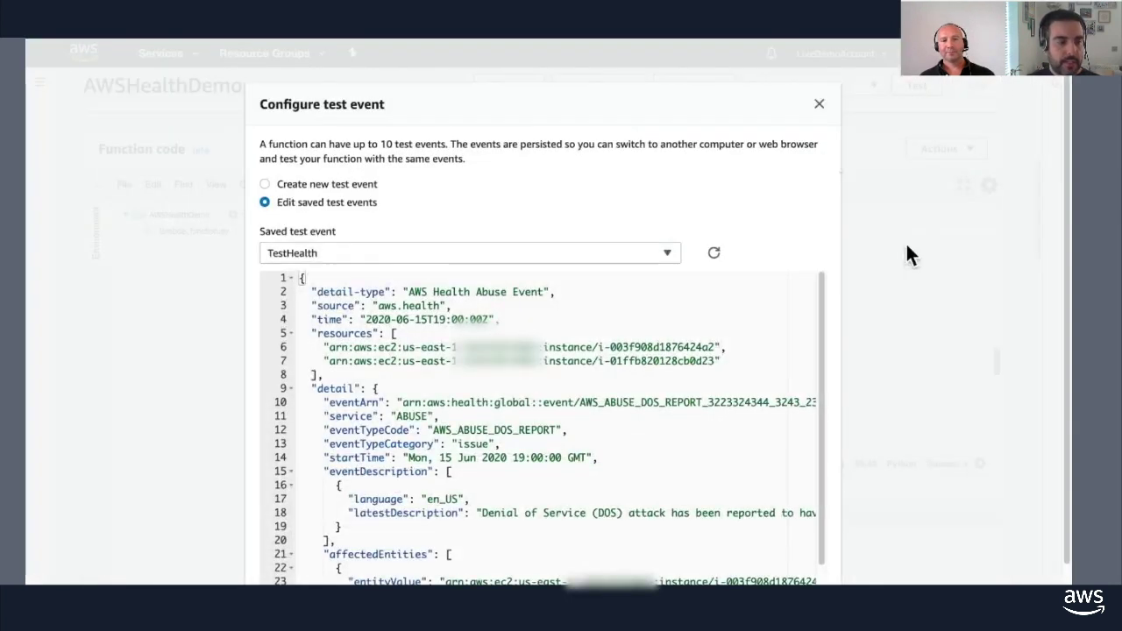
scroll(909, 254, "down", 1)
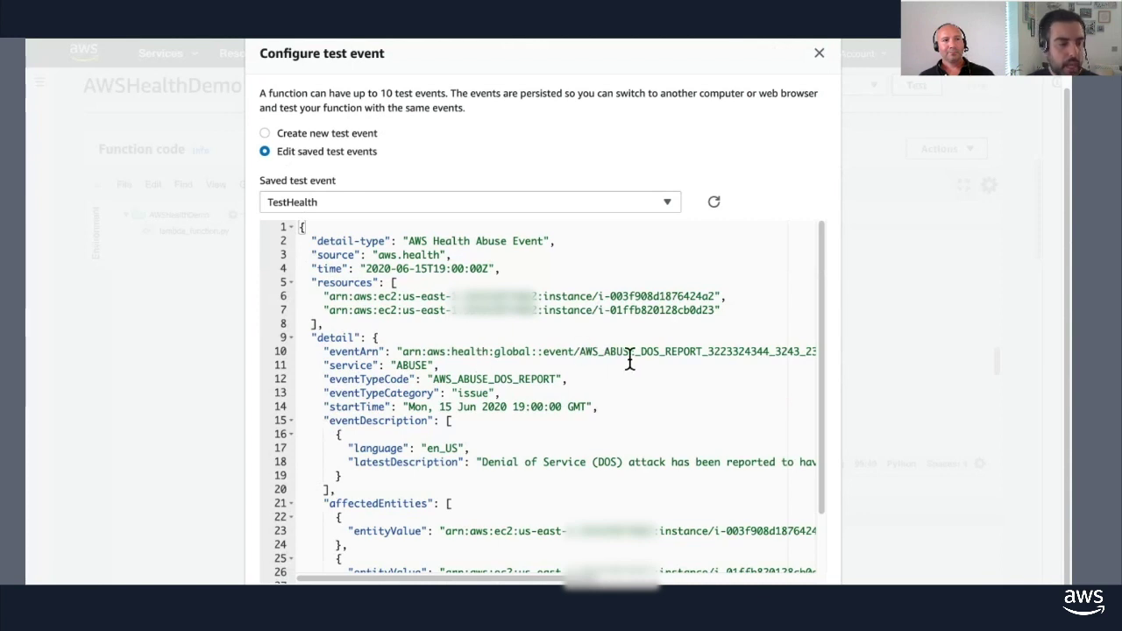
scroll(568, 371, "down", 1)
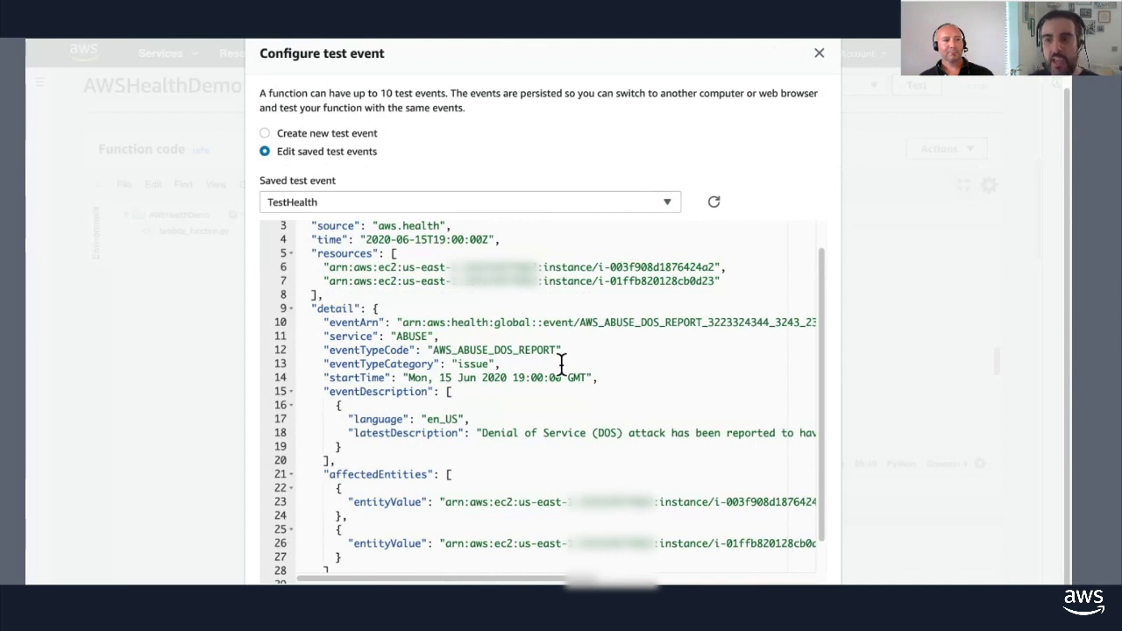
left_click(818, 53)
Run AWSHealthDemo with the TestHealth event and expand the execution details to read the log output through its last lines.
left_click(916, 88)
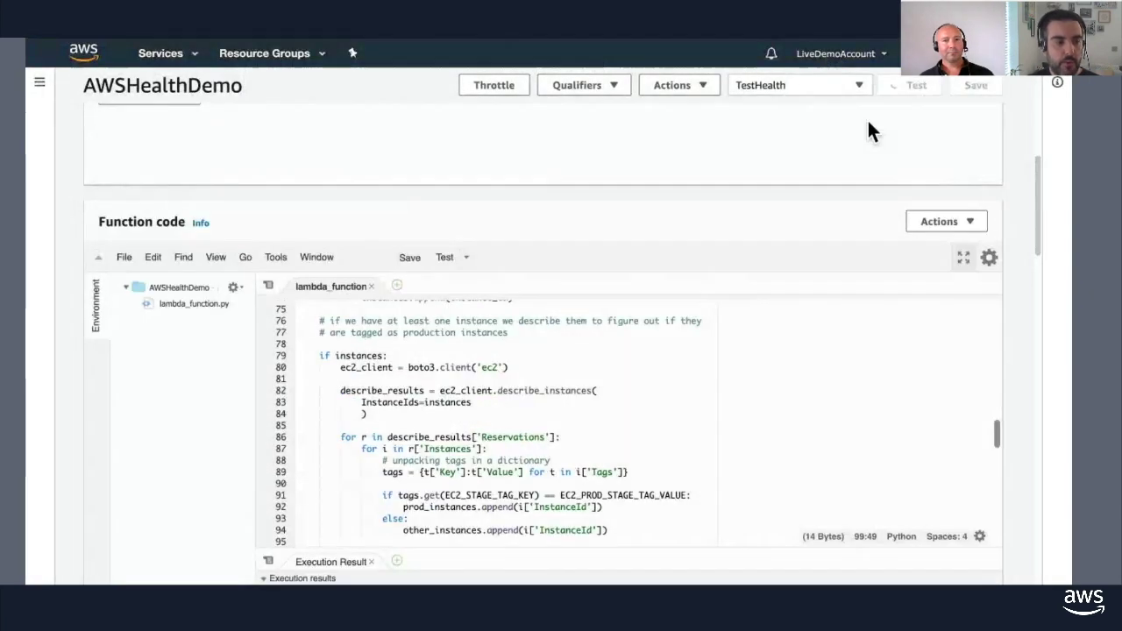
scroll(808, 219, "up", 1)
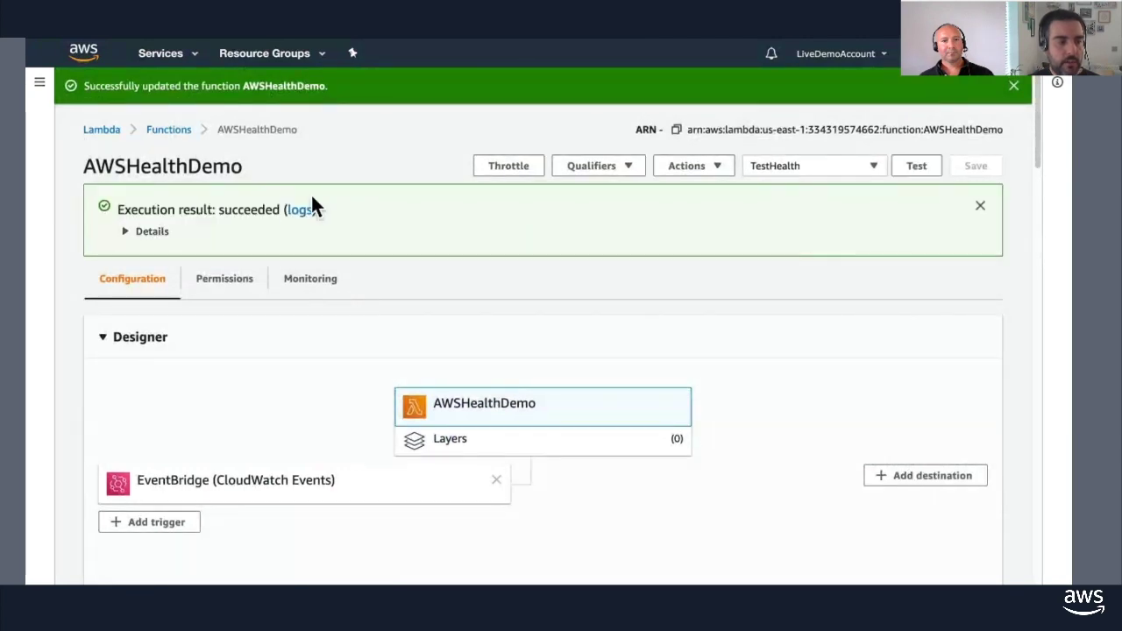
left_click(167, 244)
scroll(259, 280, "down", 2)
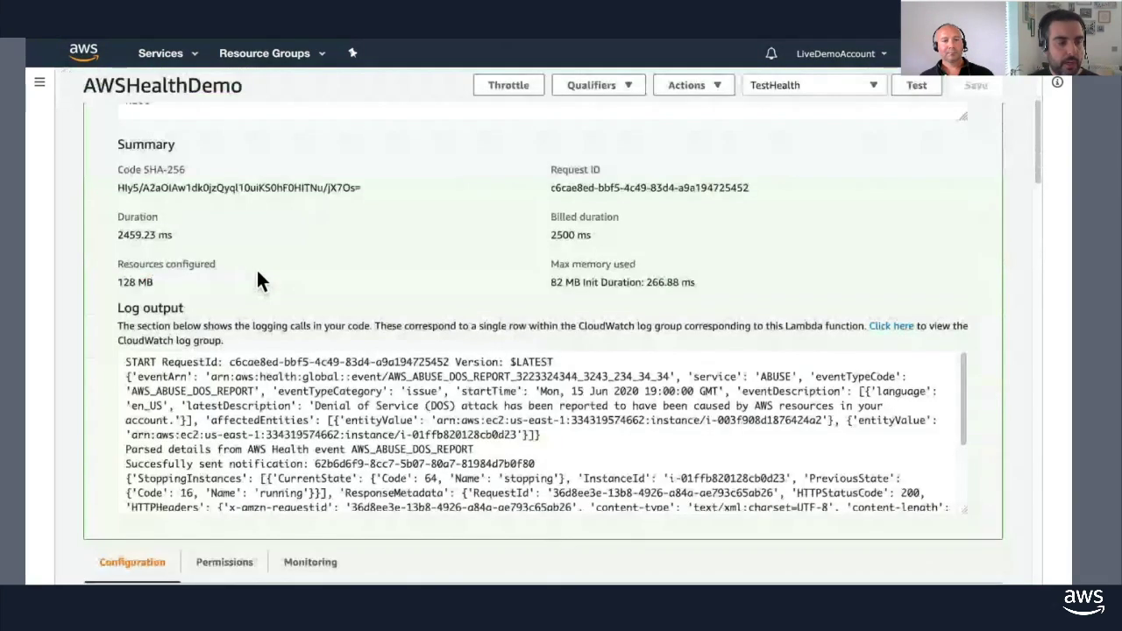
scroll(625, 394, "down", 1)
scroll(625, 394, "down", 3)
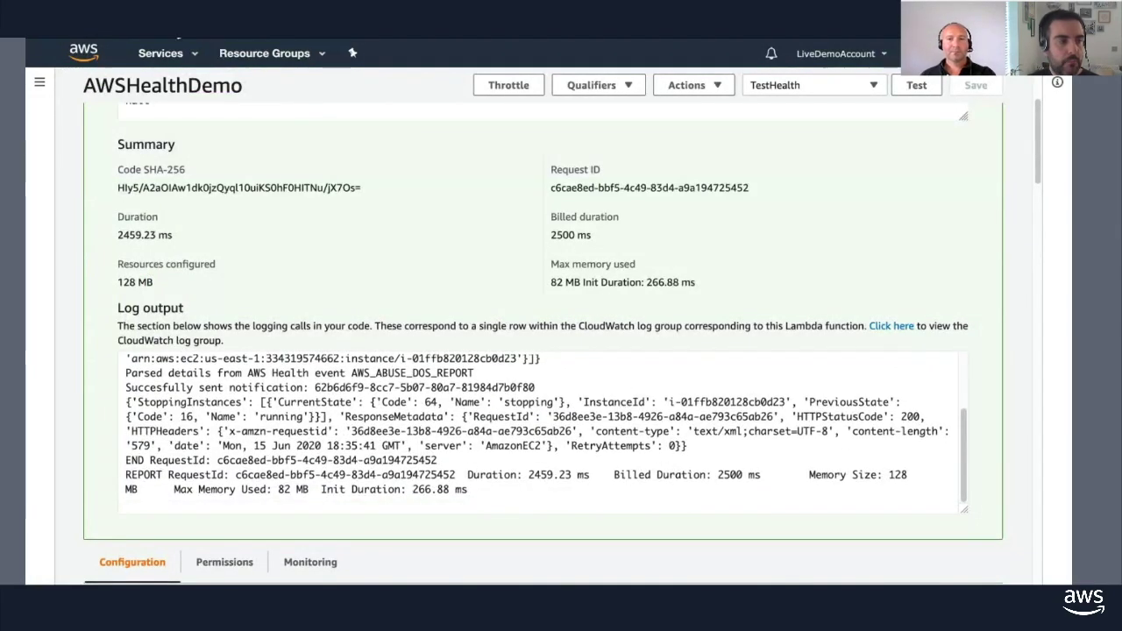
Refresh the EC2 instances list to check the instance states, and open the AWS_ABUSE_DOS_REPORT message in the Amazon WorkMail inbox.
key("ctrl+Tab")
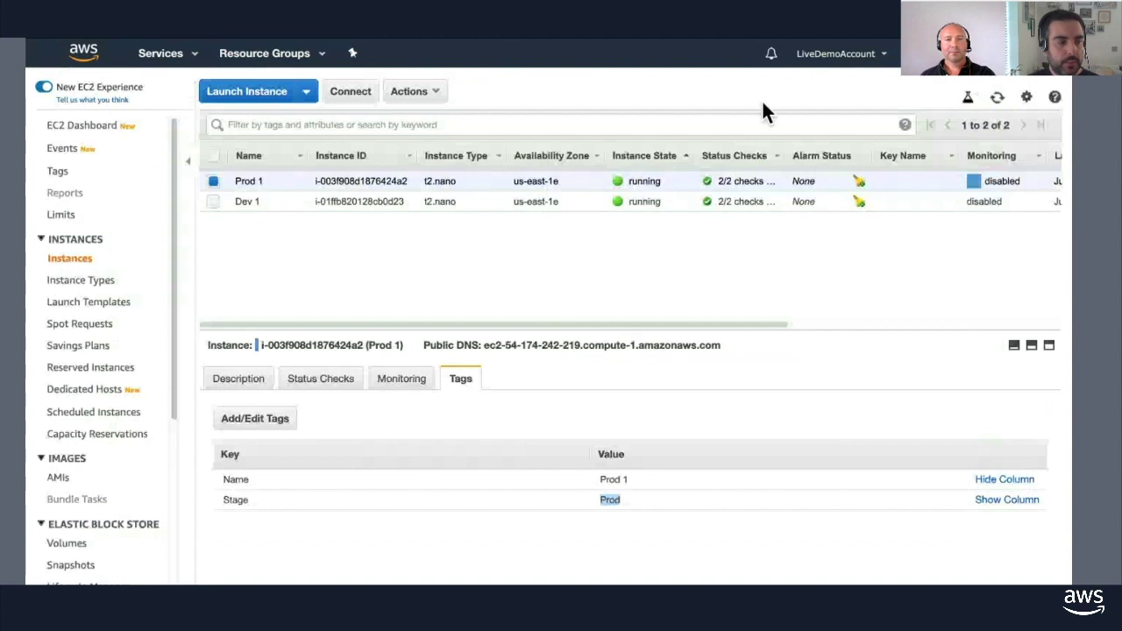
left_click(1002, 101)
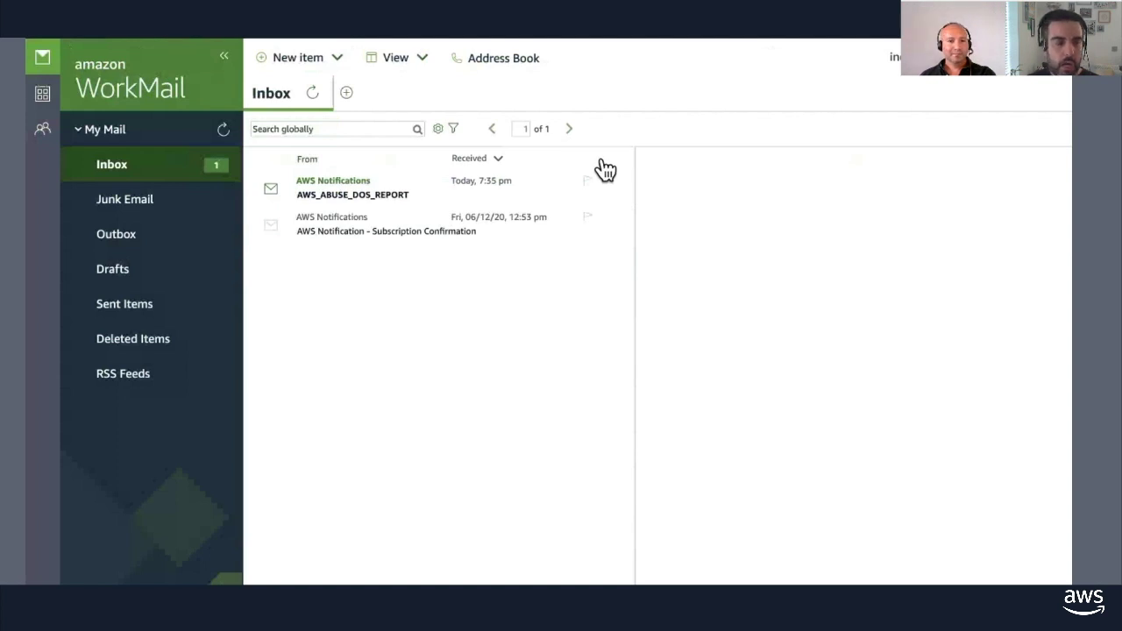
left_click(510, 189)
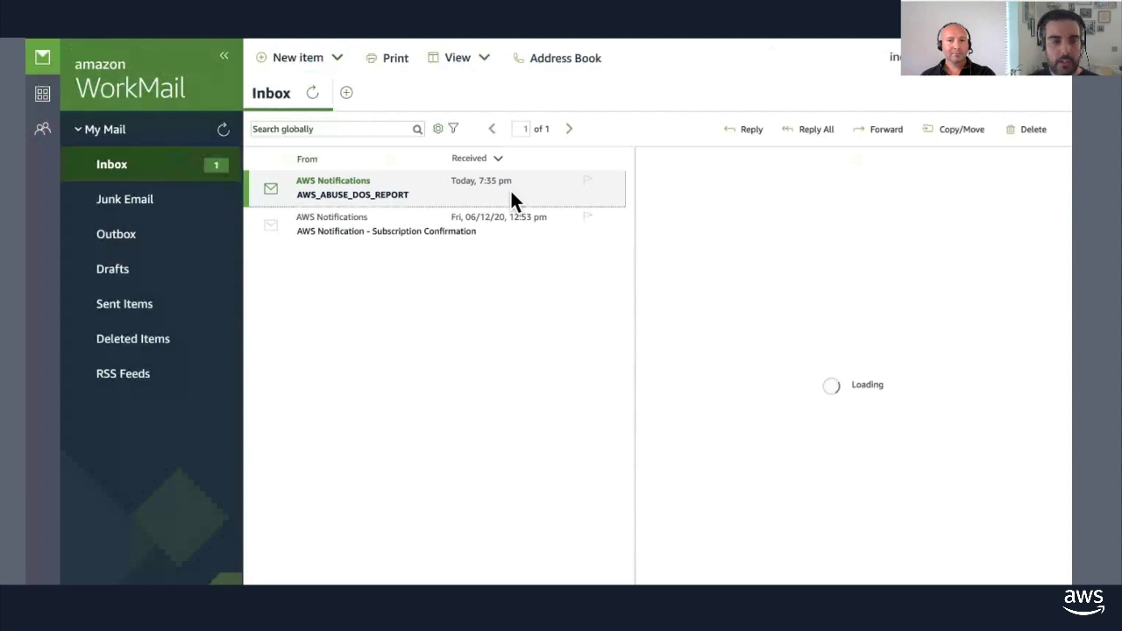